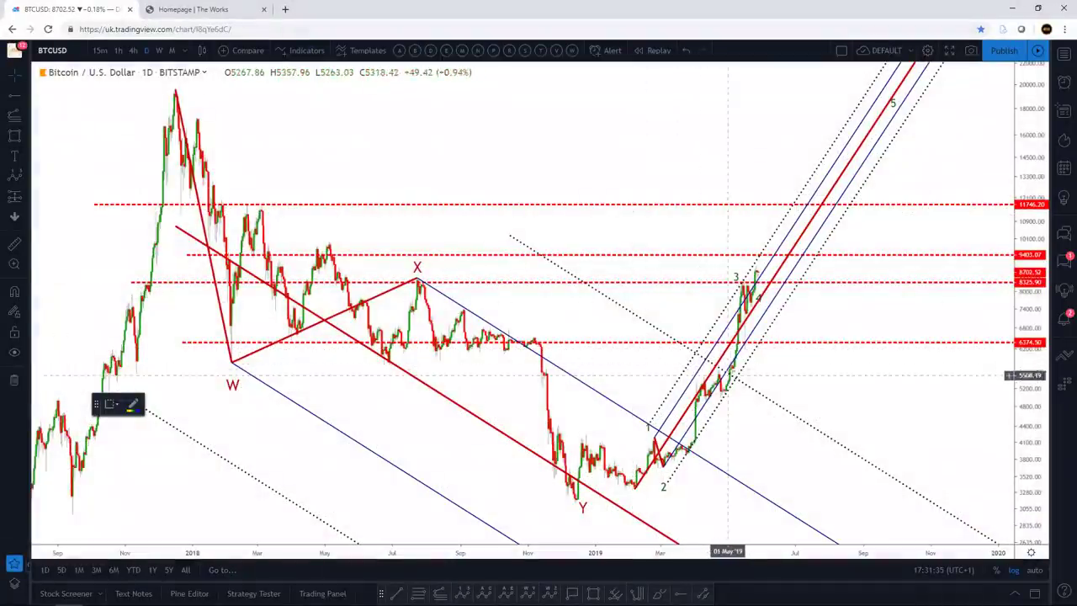
Leave the BTCUSD chart for the Waves 618 homepage tab listing Featured Courses.
scroll(639, 324, "up", 1)
scroll(639, 324, "down", 2)
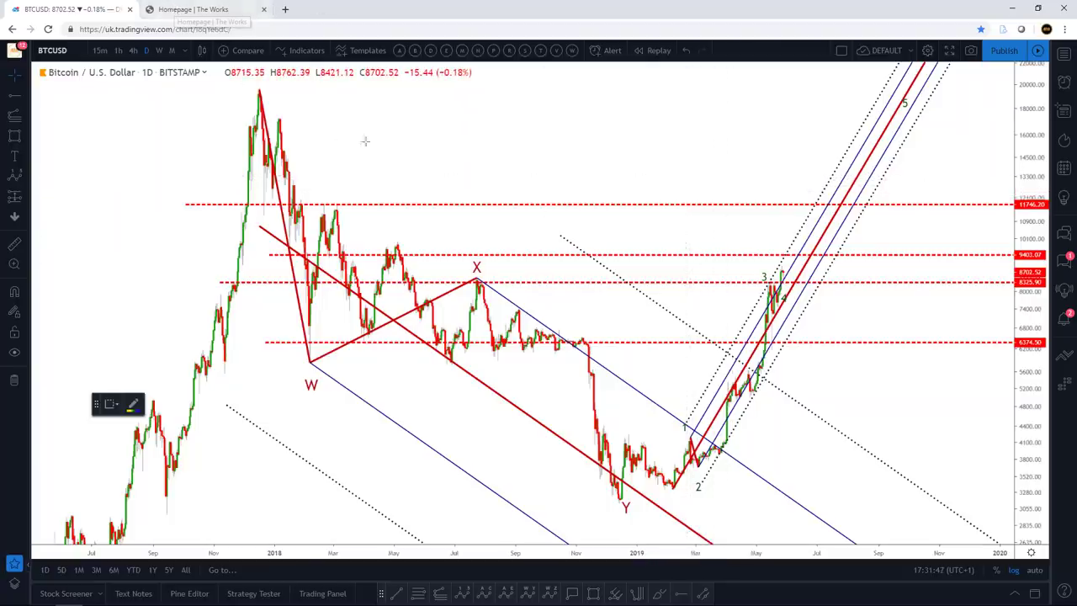
left_click(191, 9)
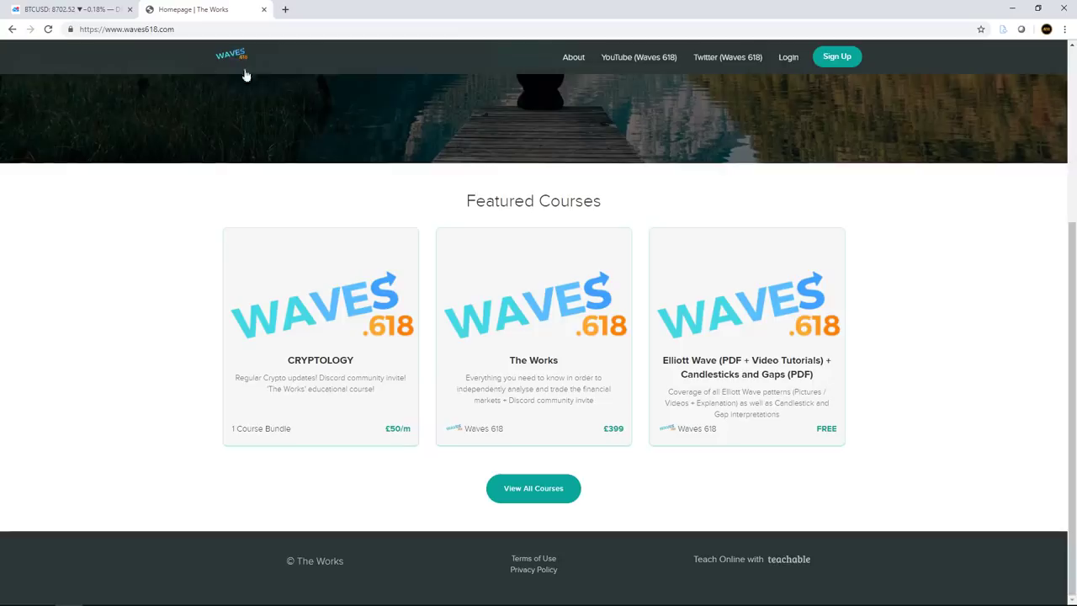
scroll(472, 185, "up", 3)
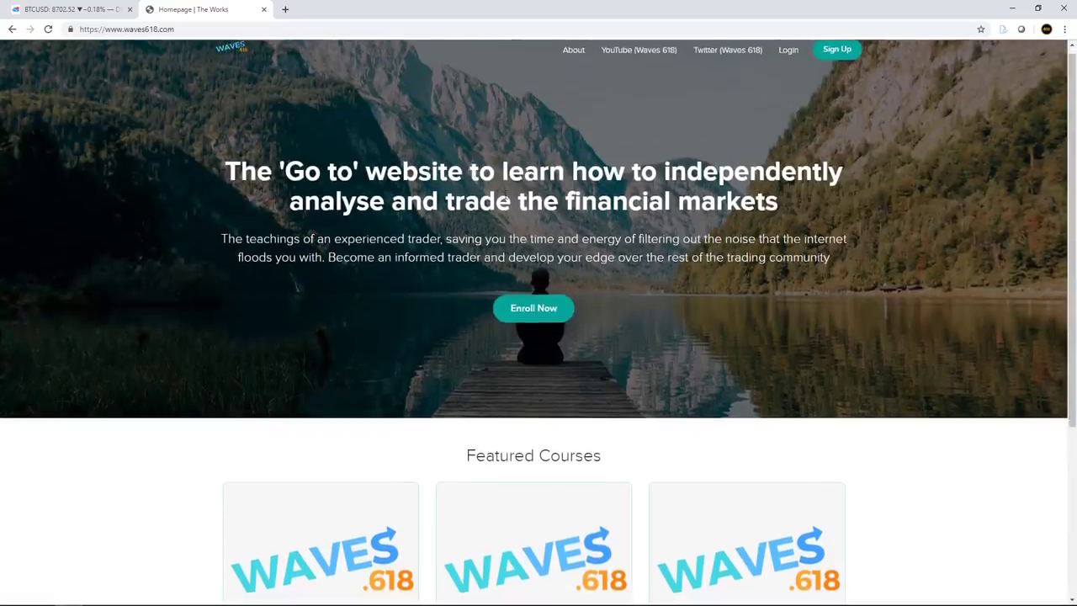
scroll(462, 238, "down", 1)
scroll(462, 239, "down", 2)
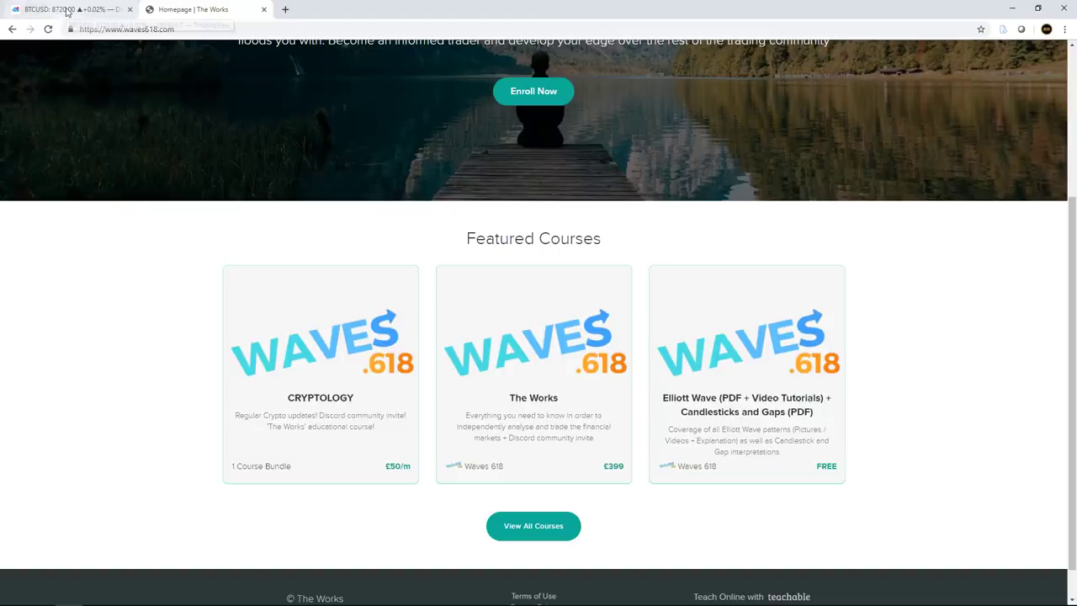
Return to the BTCUSD TradingView chart tab with the W-X-Y count and pitchfork.
left_click(68, 10)
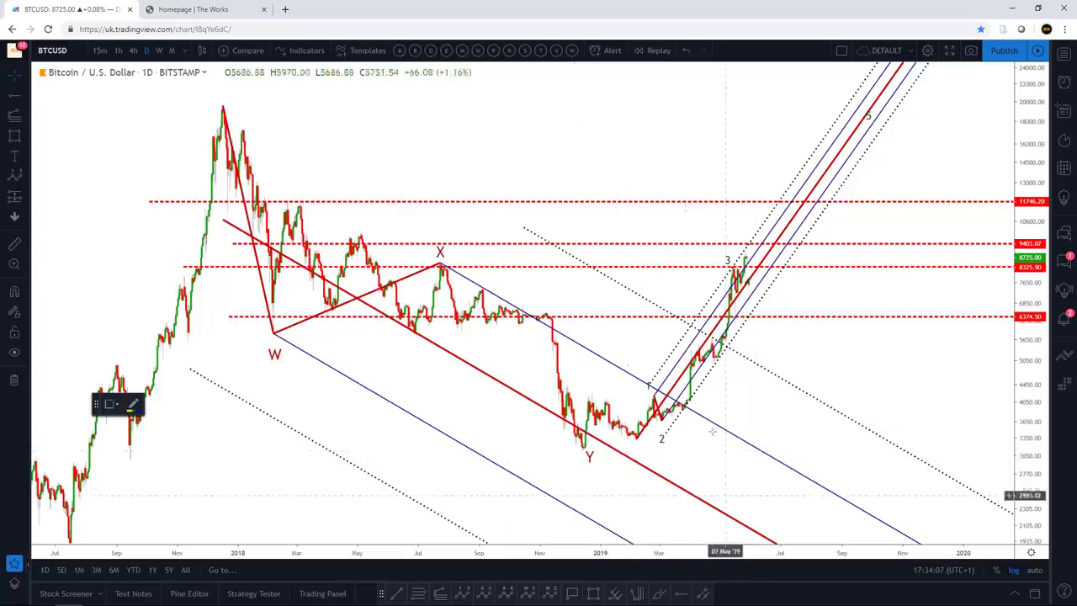
left_click_drag(789, 405, 718, 367)
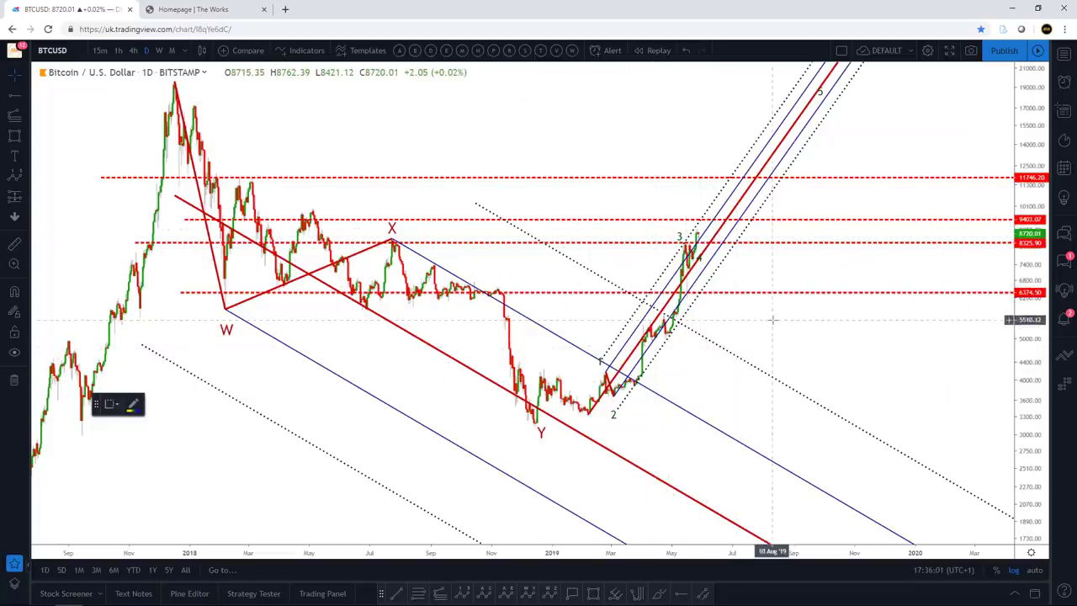
Zoom and pan the daily chart to focus on the X peak, Y low and 2019 rally.
scroll(785, 318, "up", 1)
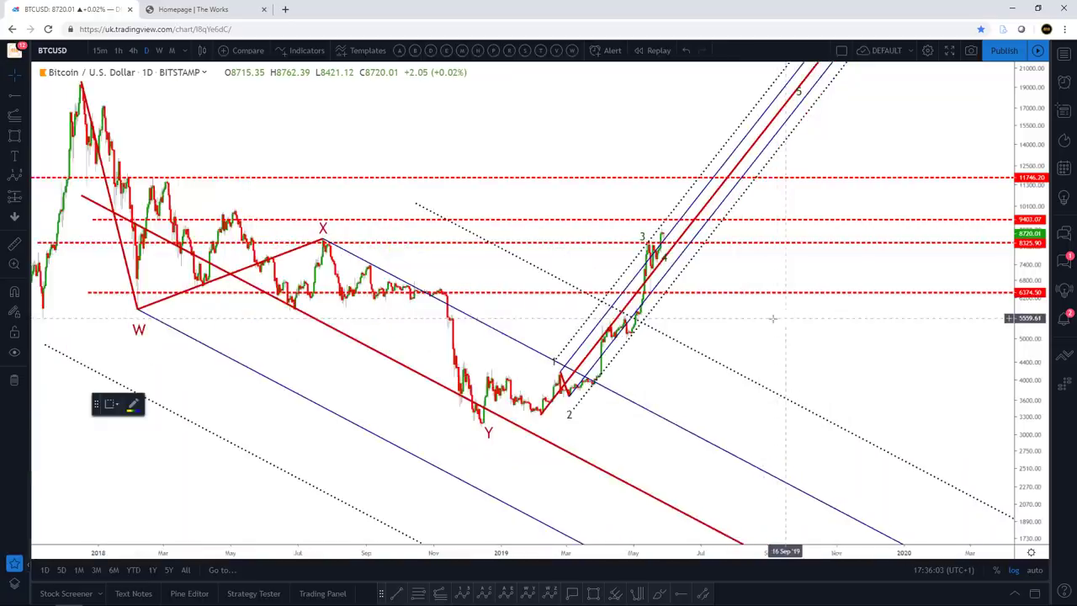
left_click_drag(771, 315, 847, 316)
scroll(847, 315, "up", 2)
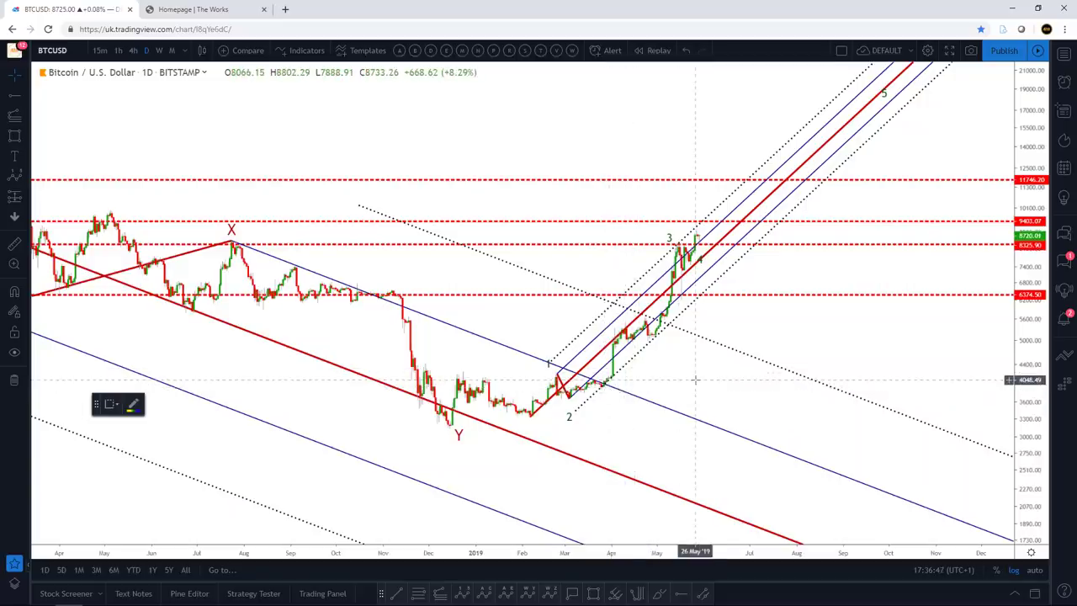
Select the trend-based Fibonacci extension tool from the bottom drawing toolbar.
scroll(695, 381, "down", 2)
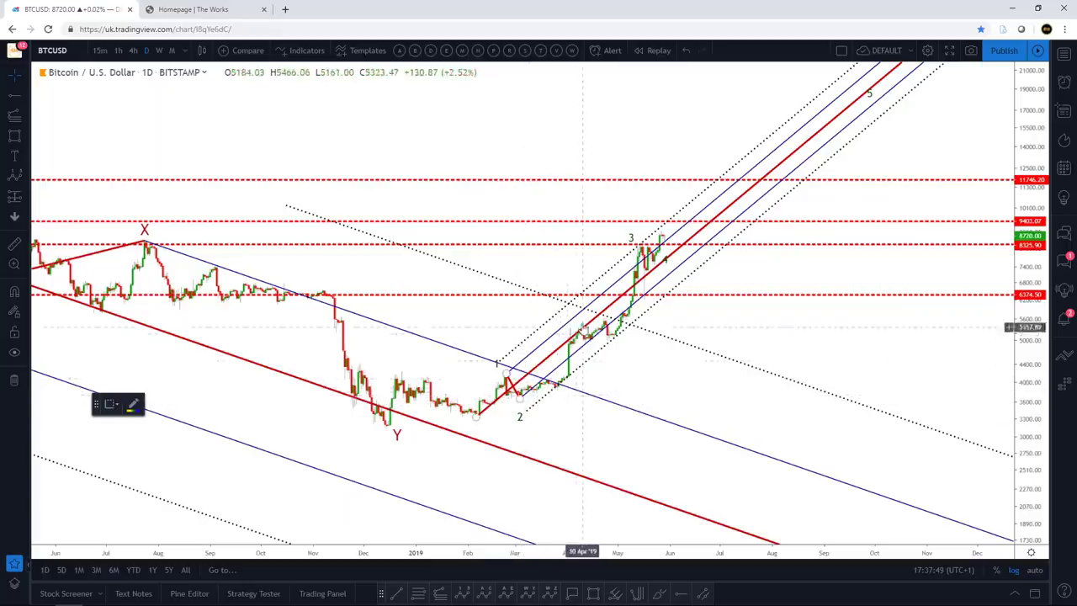
left_click(440, 593)
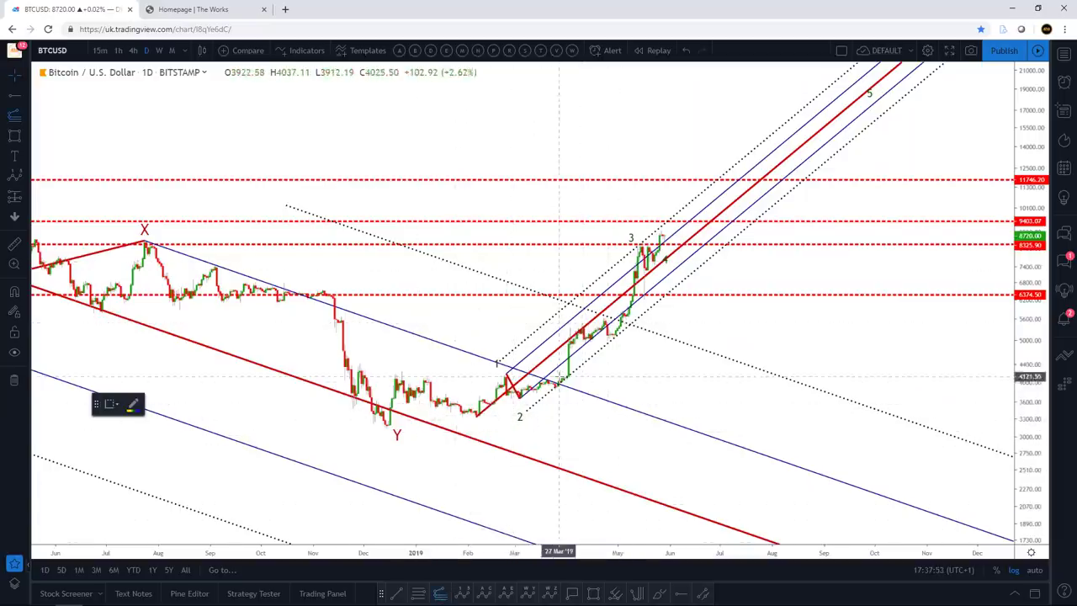
Switch to 4-hour bars and draw a Fib extension through 5 Feb, 22 Feb and 2 May.
left_click(133, 50)
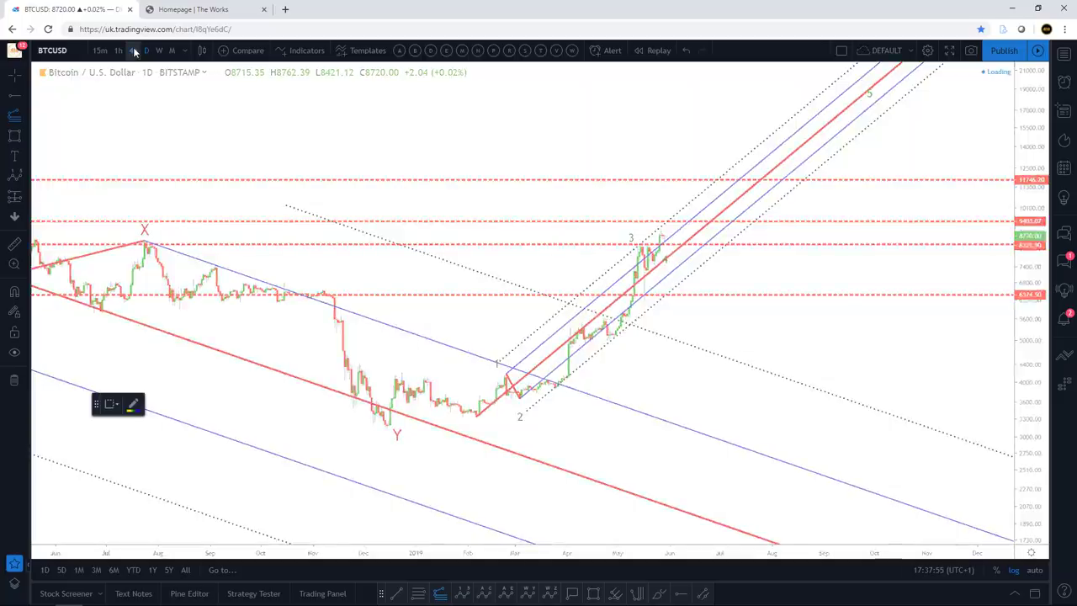
scroll(431, 312, "down", 3)
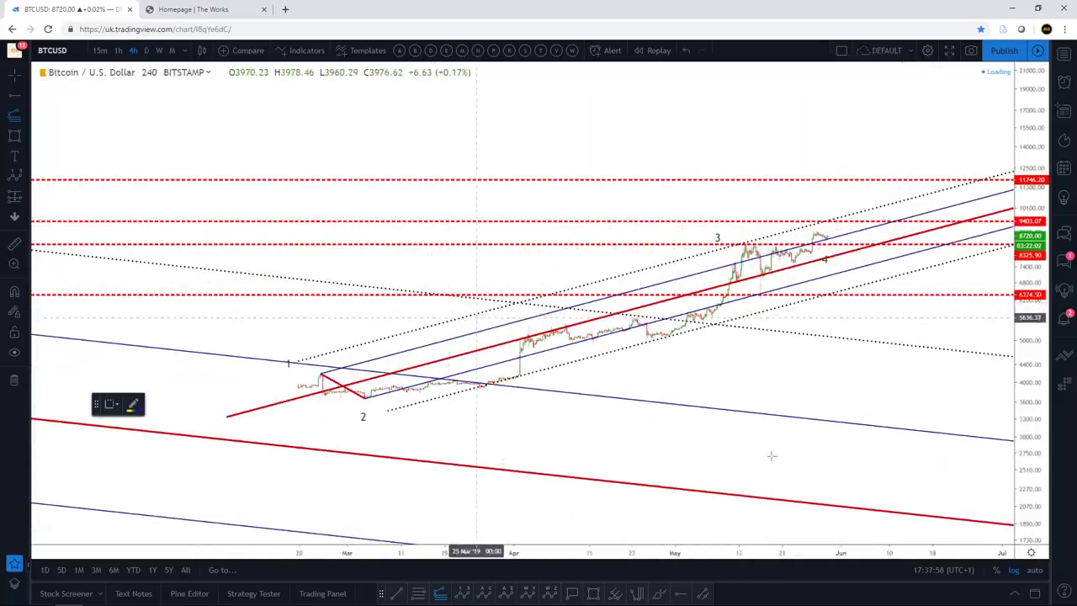
left_click(1034, 571)
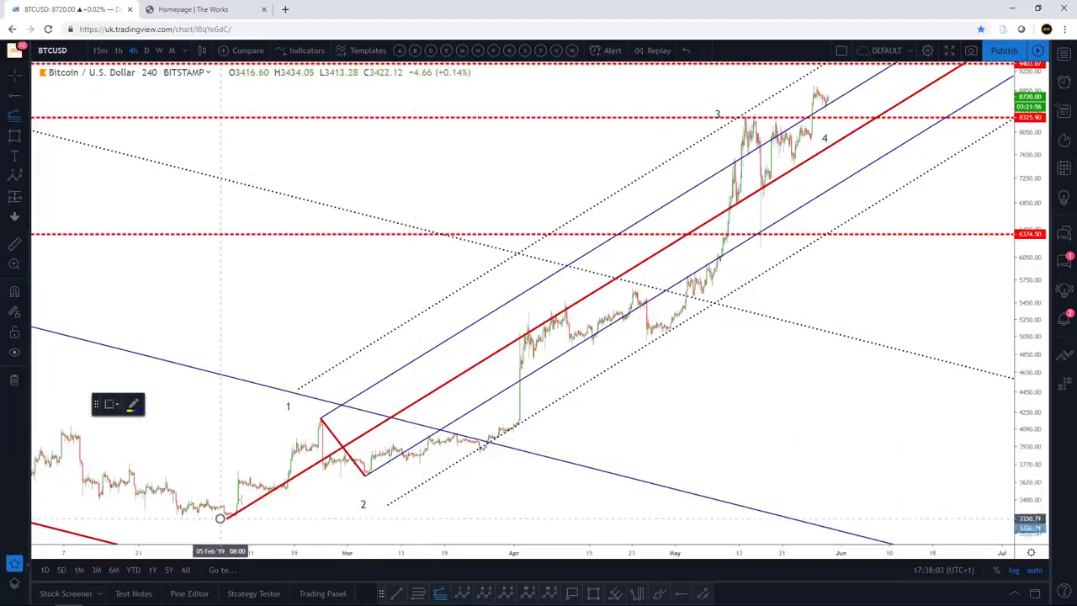
left_click(313, 417)
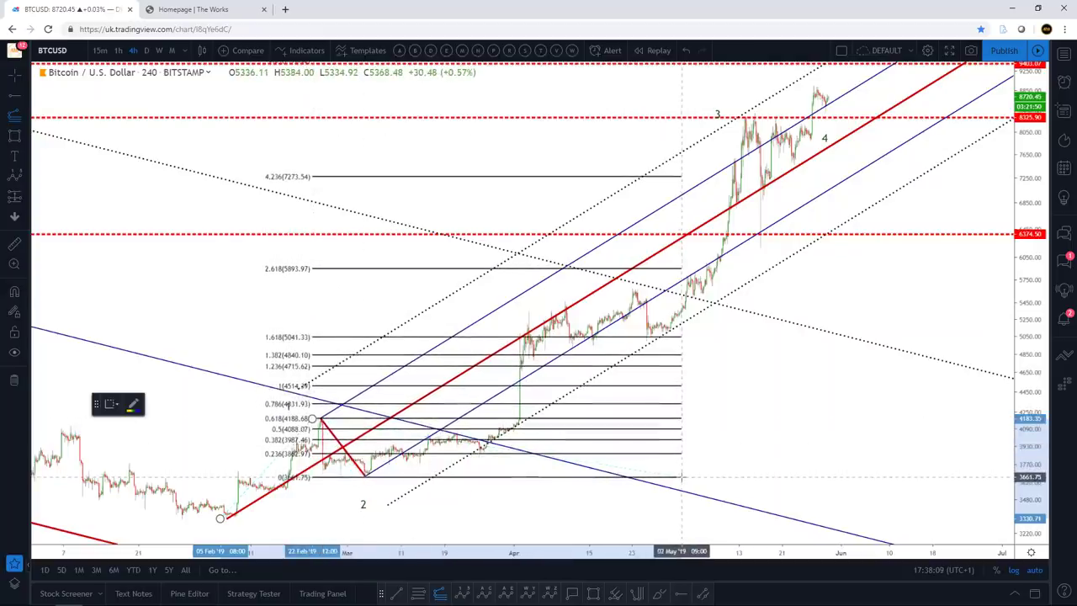
left_click(681, 477)
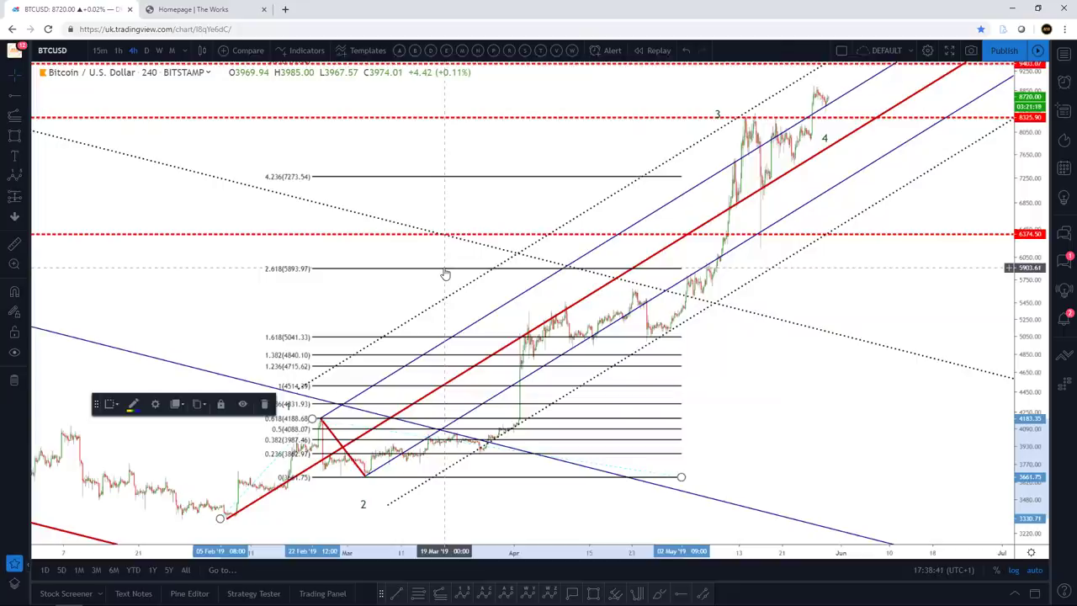
Delete the Fib extension and rescale the 4-hour chart to show prices up to 11746.
key("Delete")
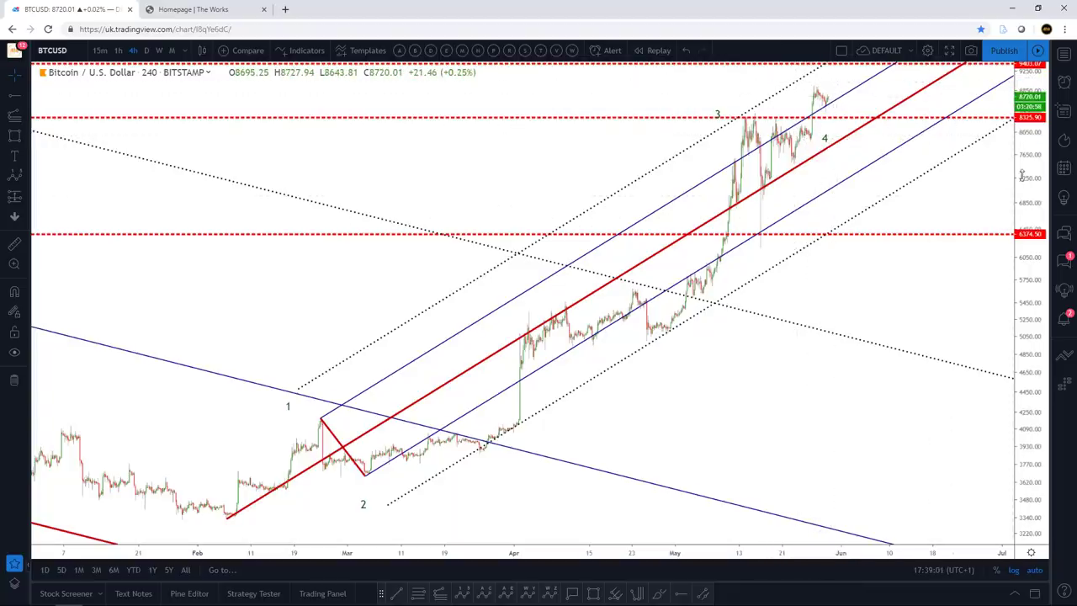
left_click_drag(1026, 168, 1026, 211)
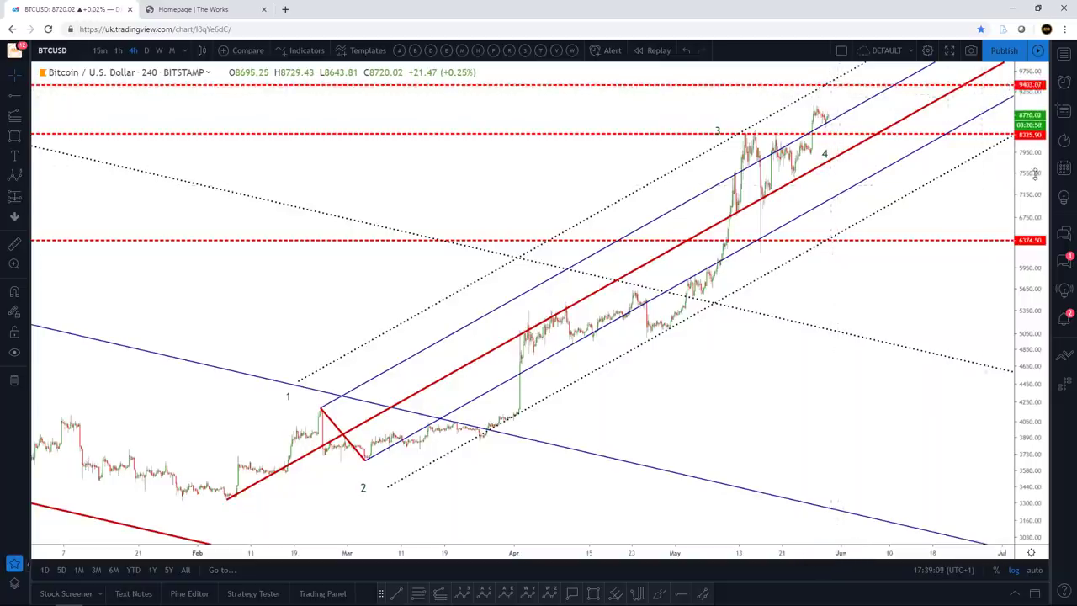
left_click_drag(1026, 206, 1025, 245)
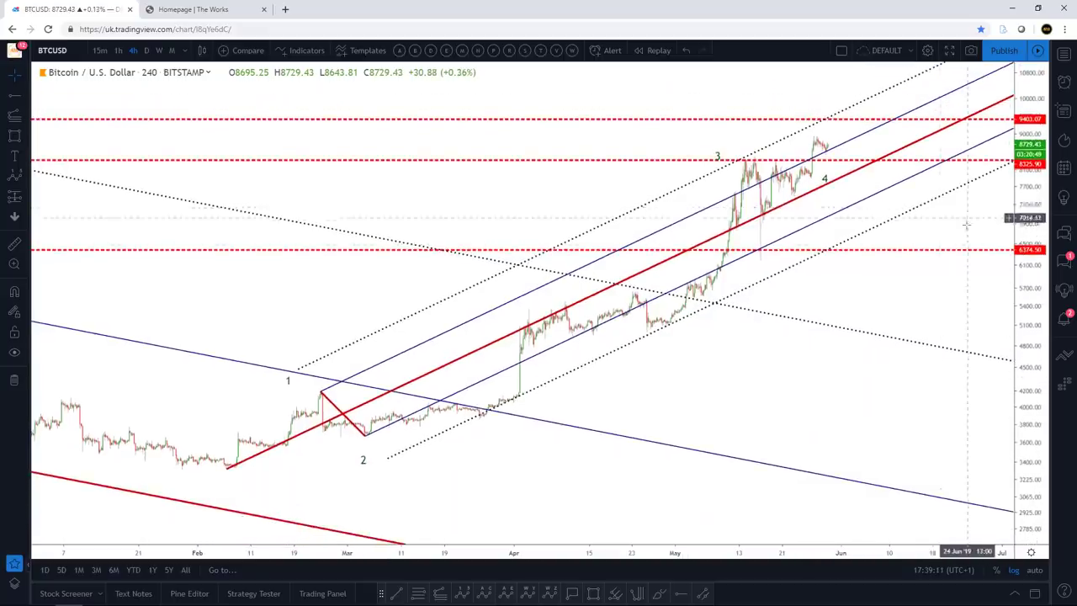
left_click_drag(959, 220, 943, 263)
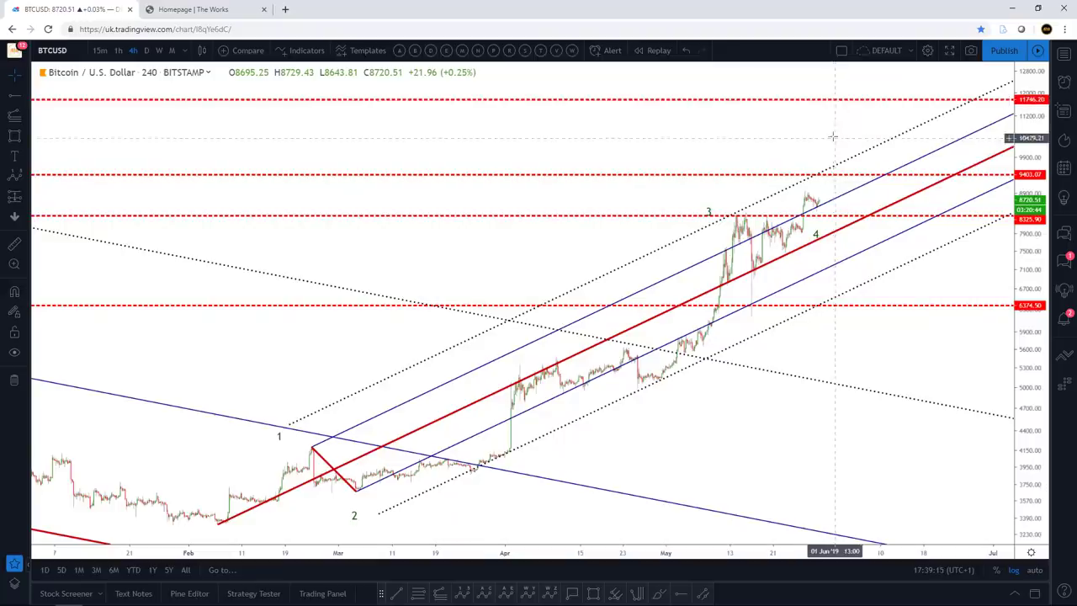
left_click_drag(832, 136, 836, 118)
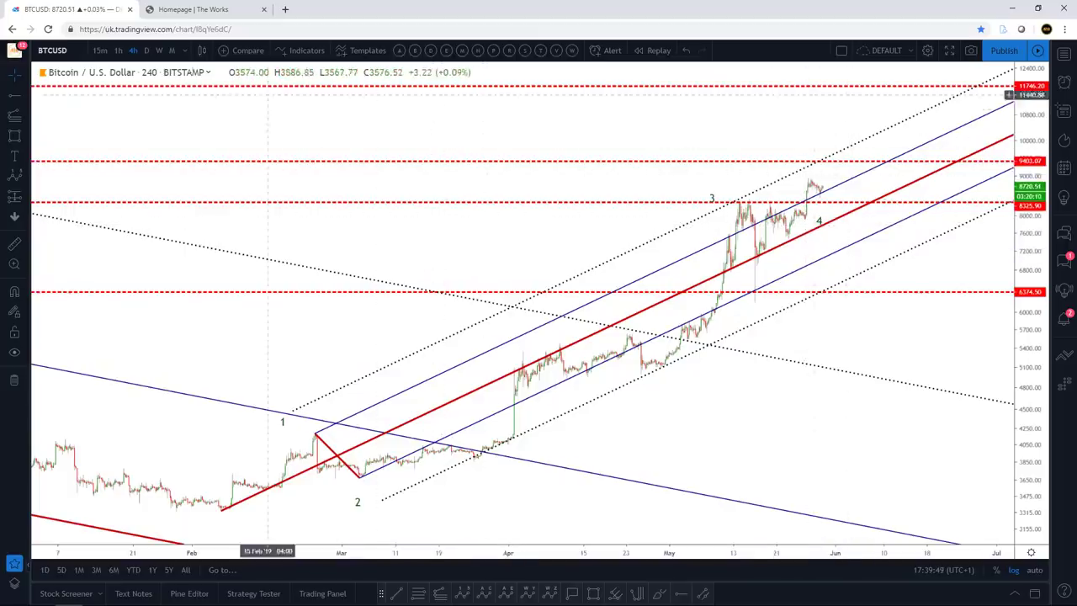
Switch to hourly bars and draw an ABCDE pattern (0)–(E) across the May swings.
left_click(118, 50)
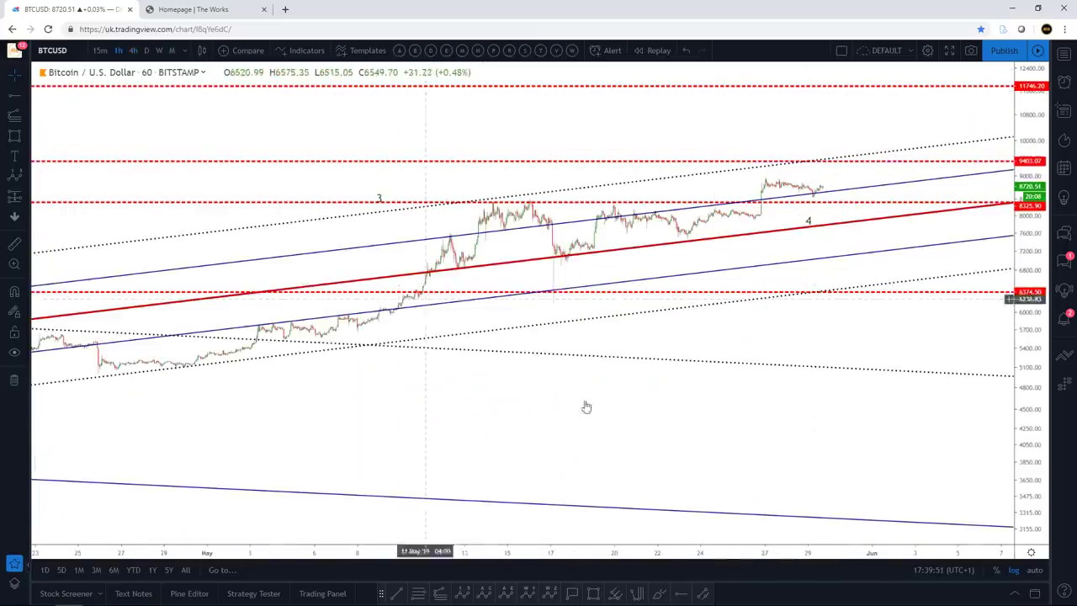
left_click(1034, 571)
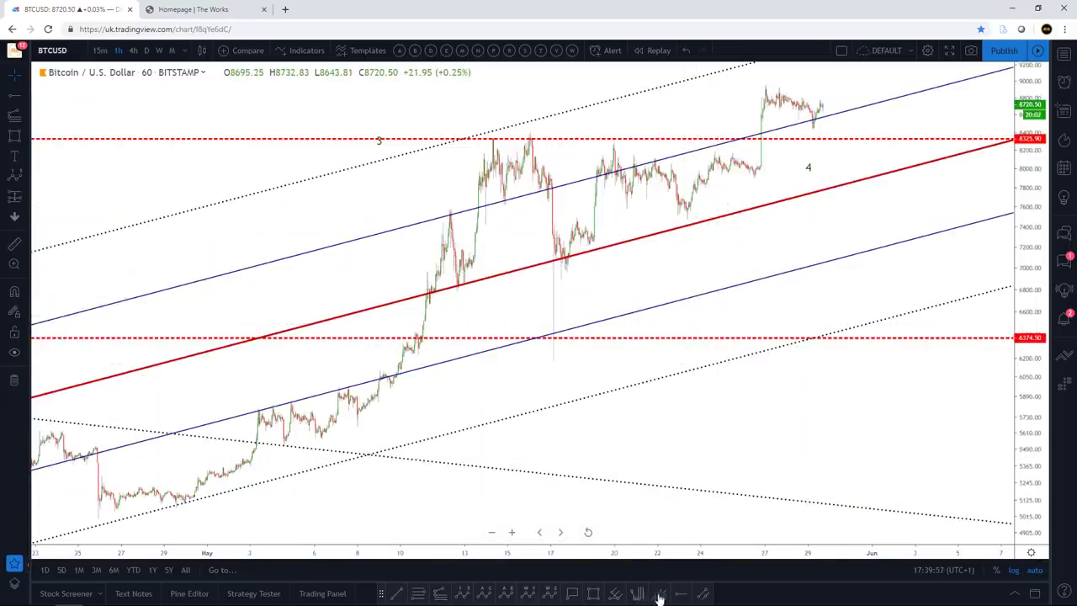
left_click(507, 595)
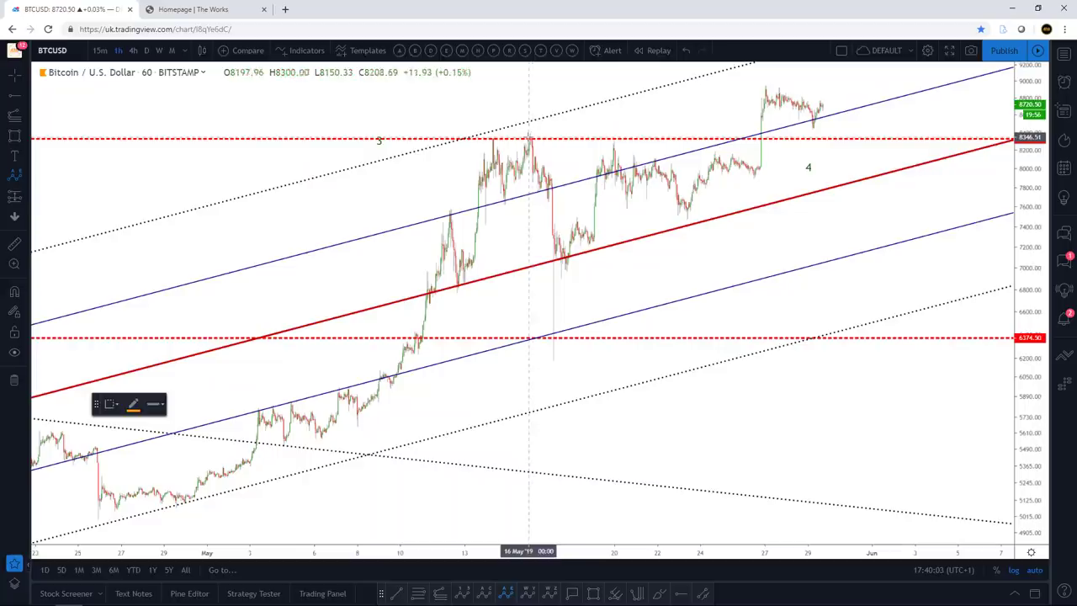
left_click(528, 144)
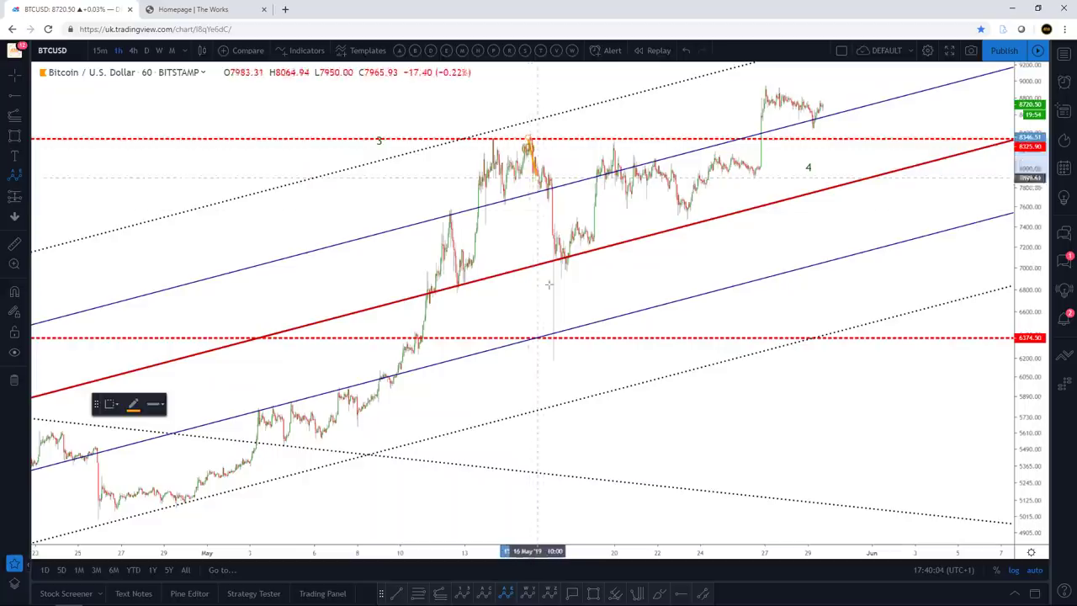
left_click(552, 363)
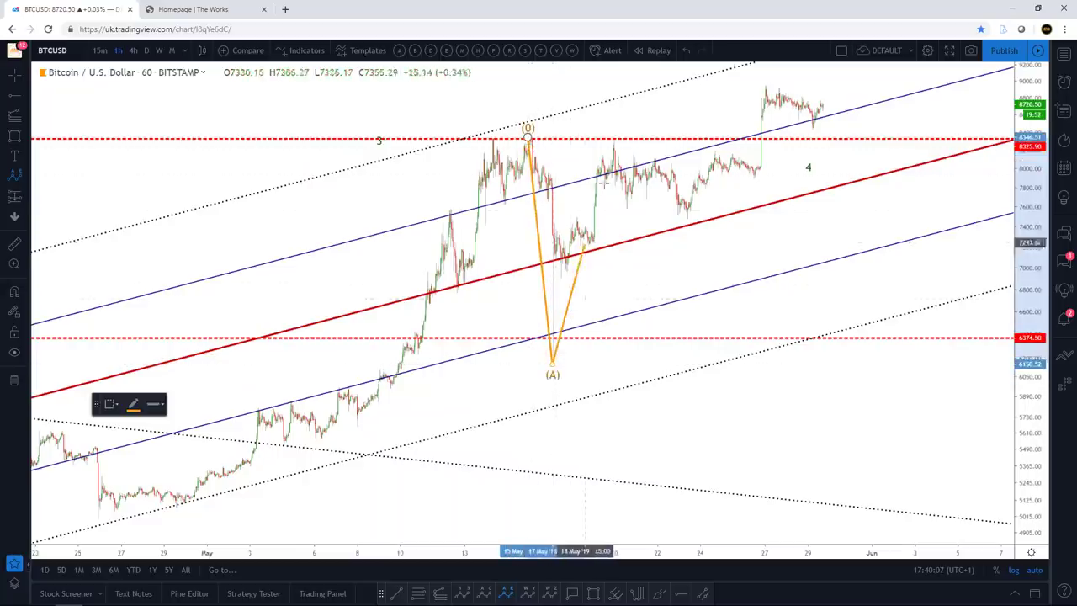
left_click(612, 138)
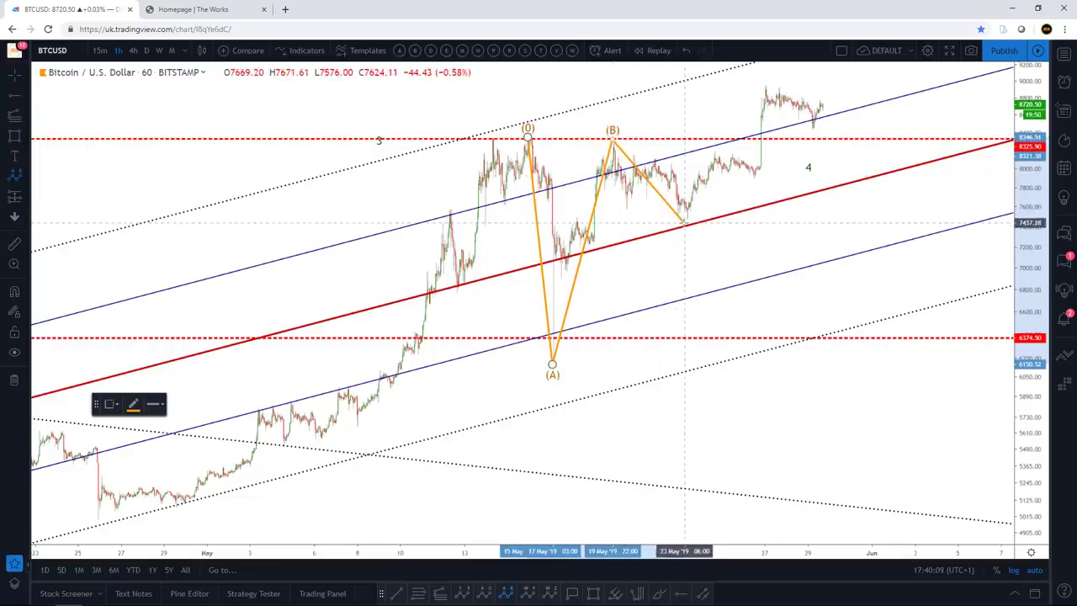
left_click(684, 222)
left_click(716, 150)
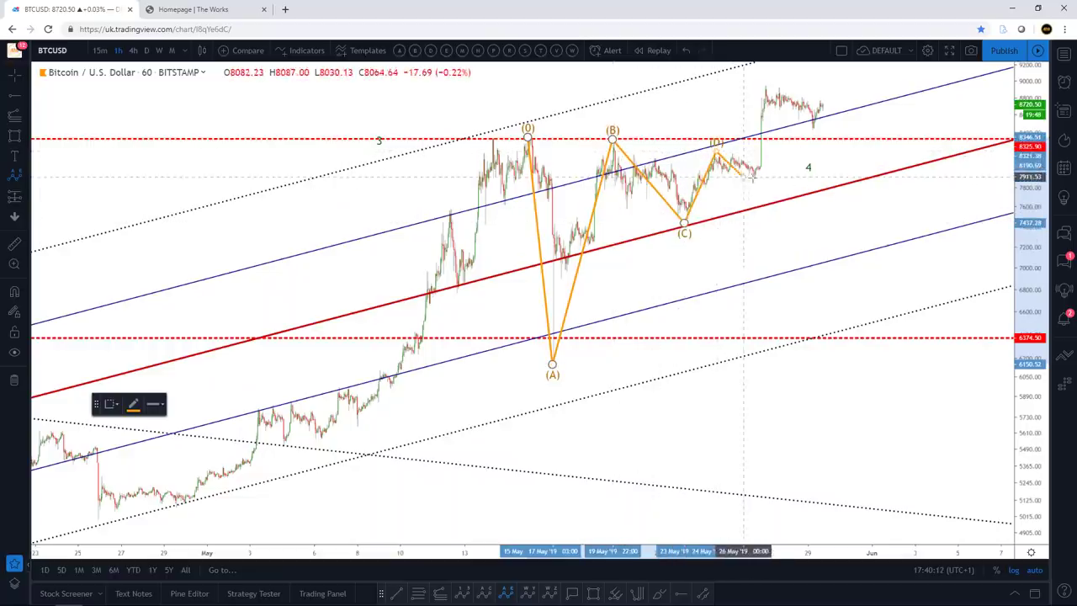
left_click(752, 177)
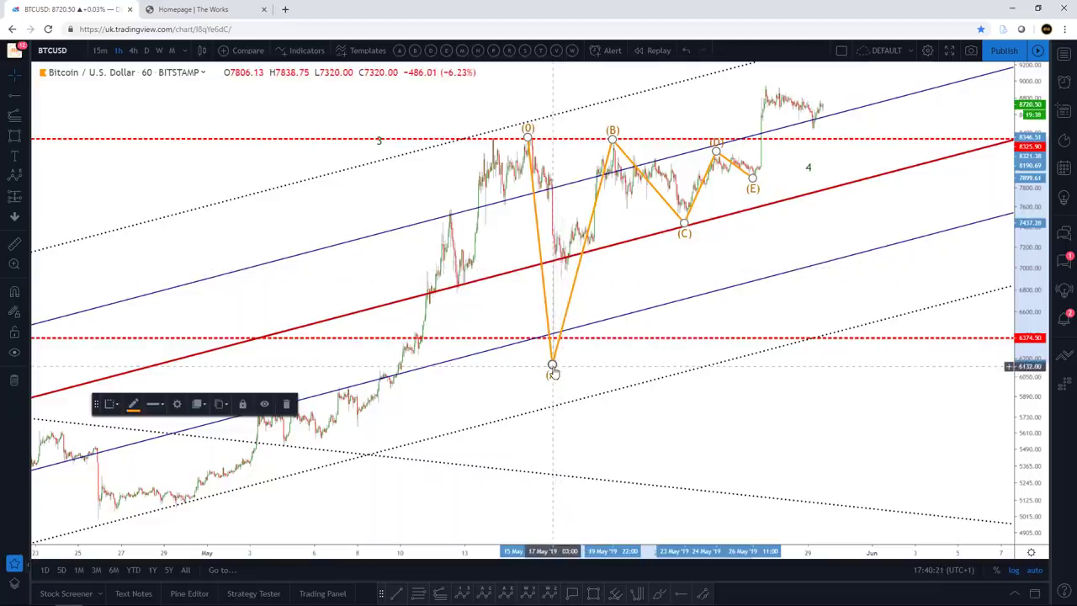
Move point (A) up to the May 17 low, then delete the orange wave pattern.
left_click_drag(552, 369, 563, 264)
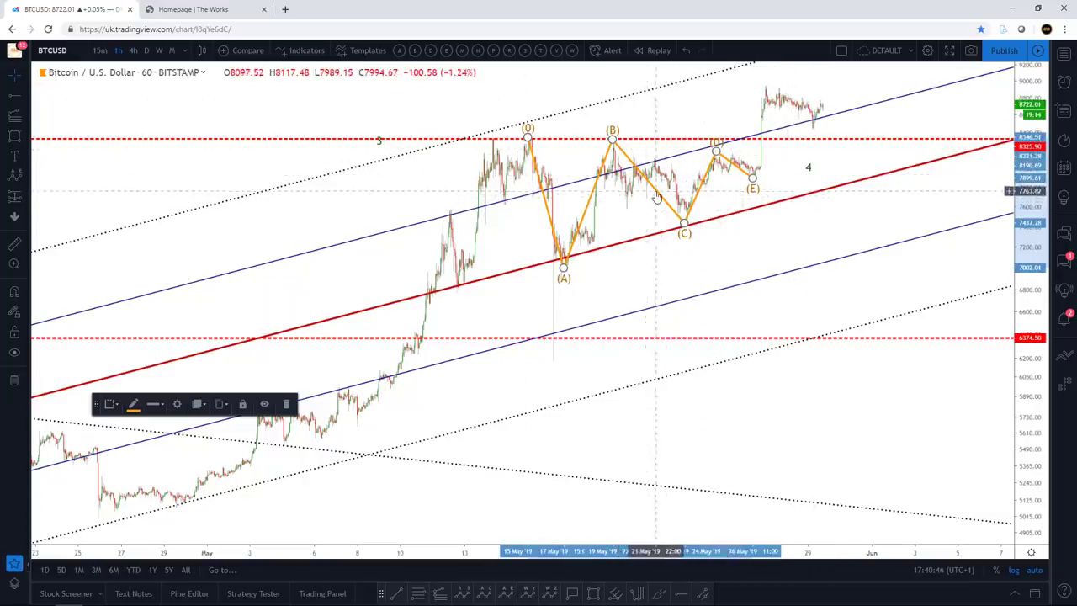
key("Delete")
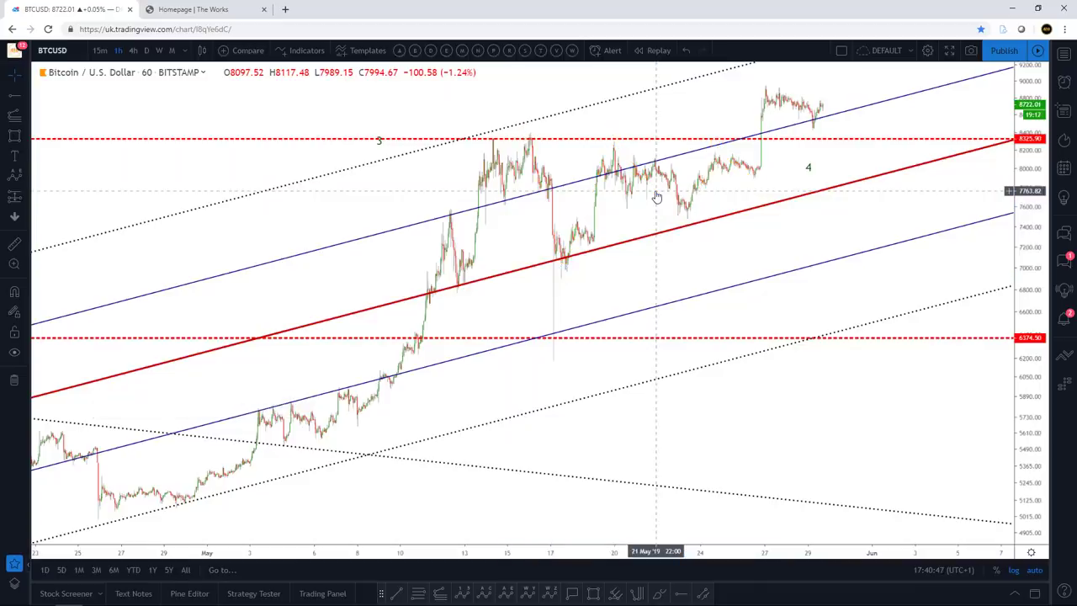
Zoom out to 4-hour bars and compress the price scale to show the Y low through wave 4.
scroll(713, 226, "down", 5)
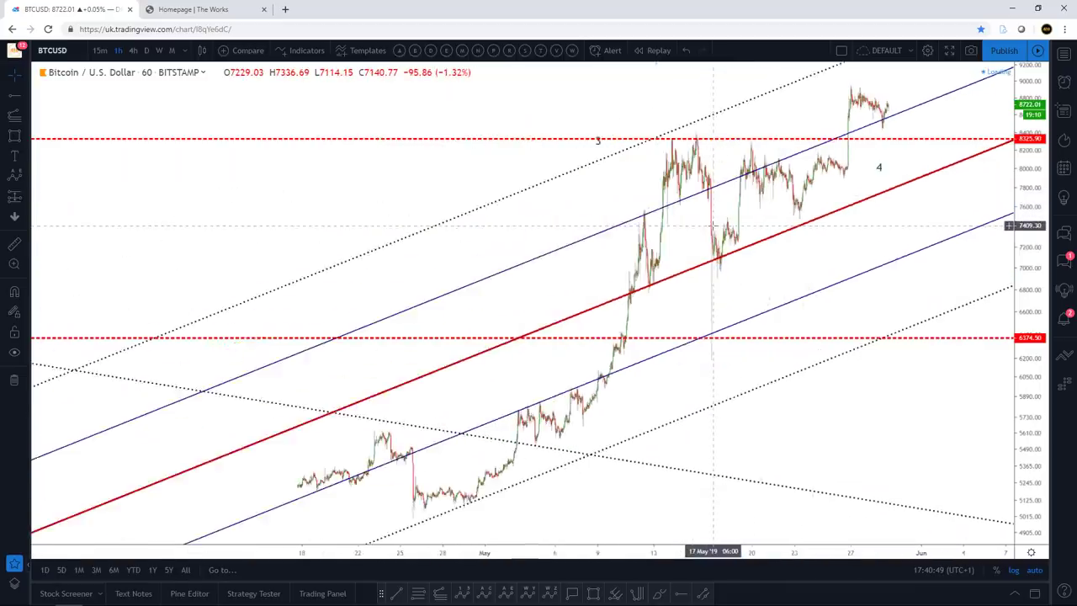
scroll(714, 226, "down", 3)
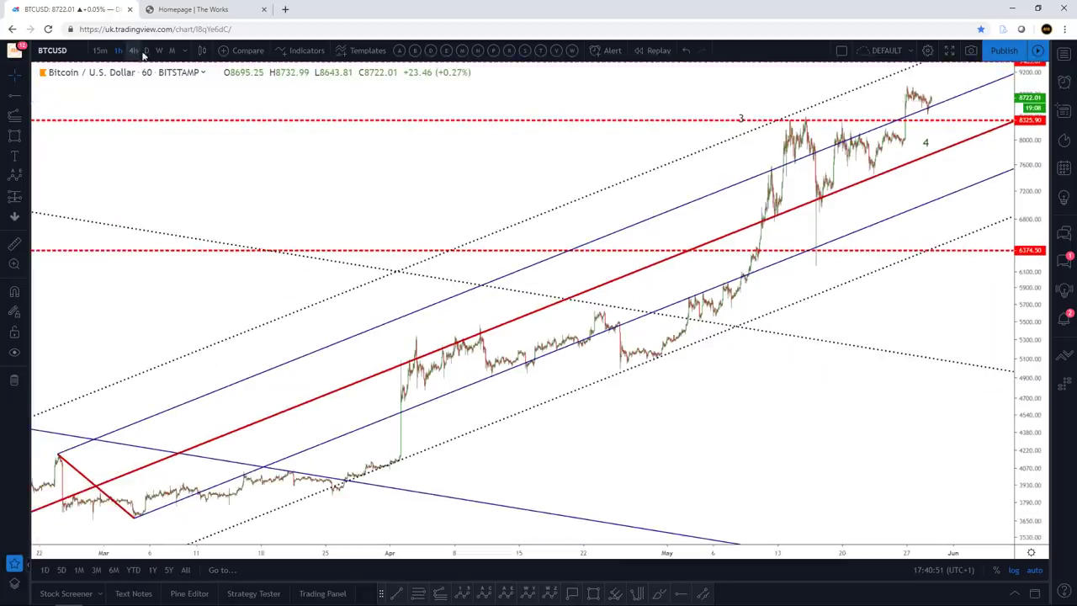
left_click(134, 50)
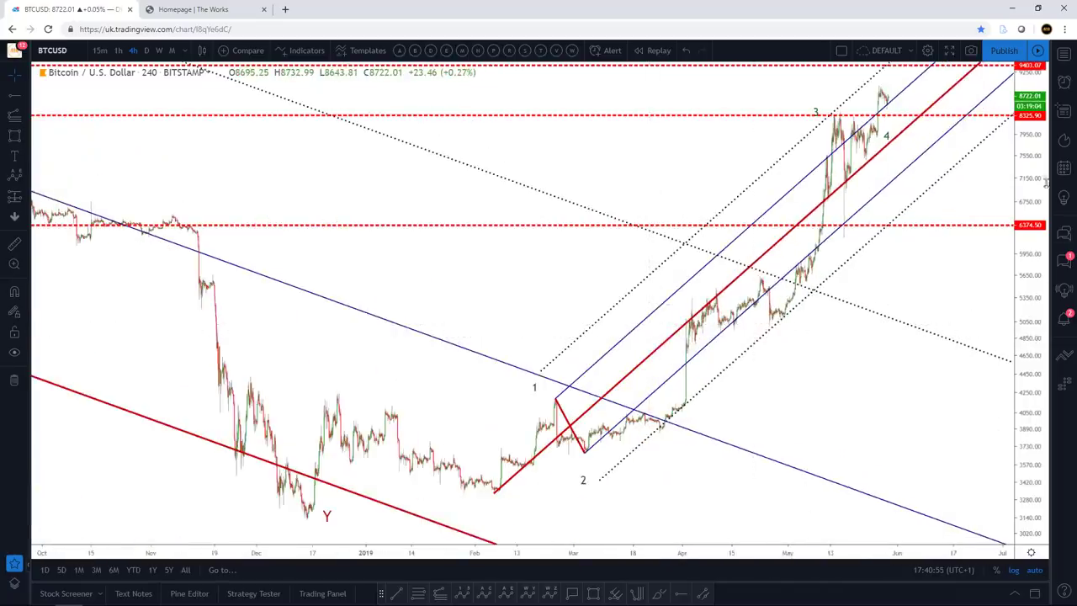
left_click_drag(1037, 172, 841, 373)
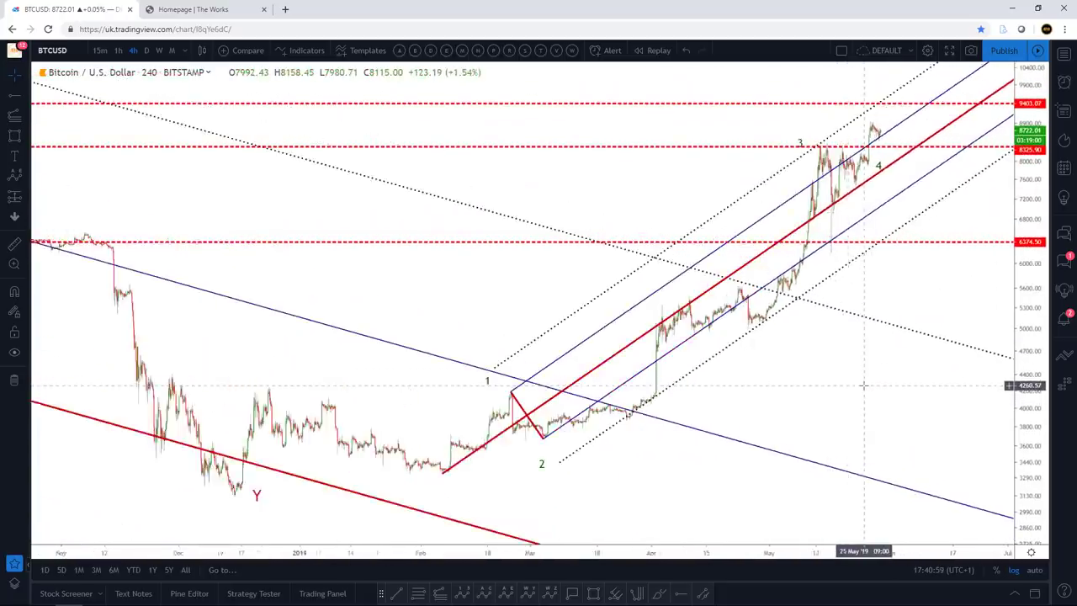
left_click_drag(860, 361, 805, 380)
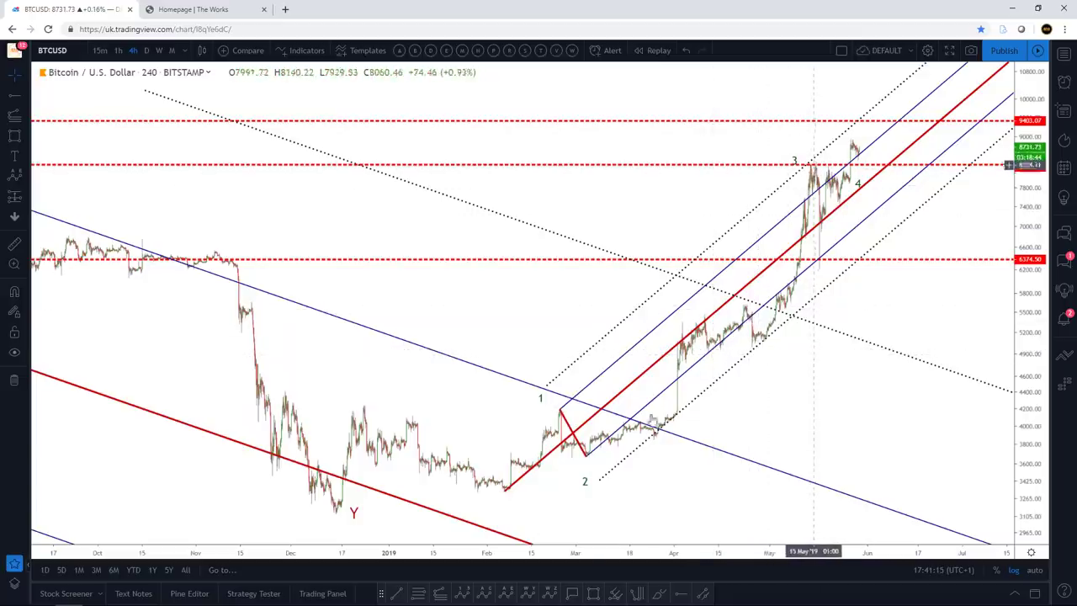
Draw a Fib extension from the Y low (0.618 at 3981.12 to 6.84 at 10372.23), then delete it.
left_click(438, 596)
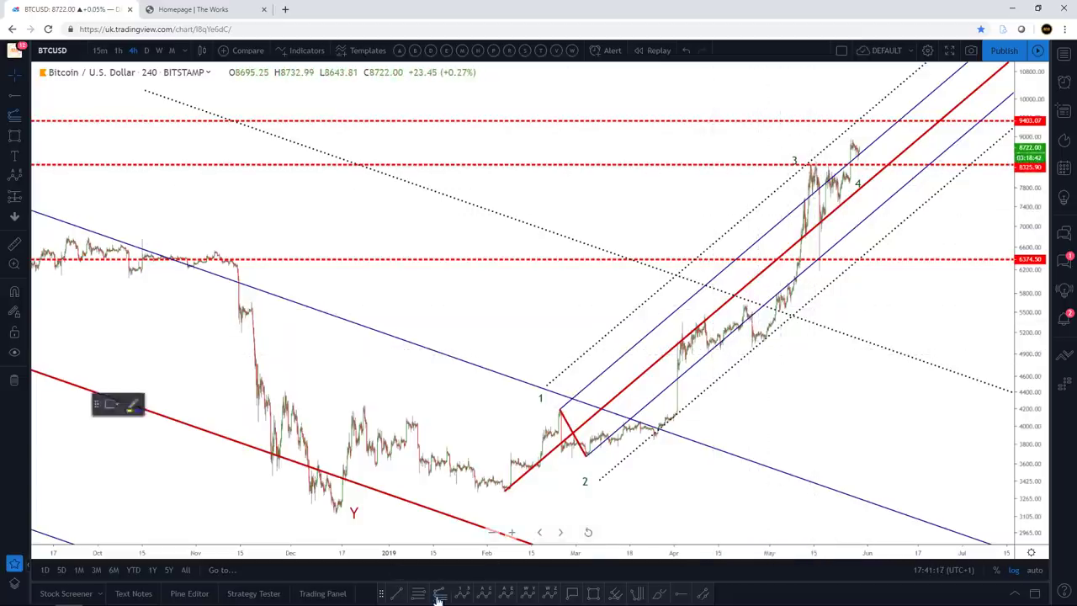
left_click(328, 510)
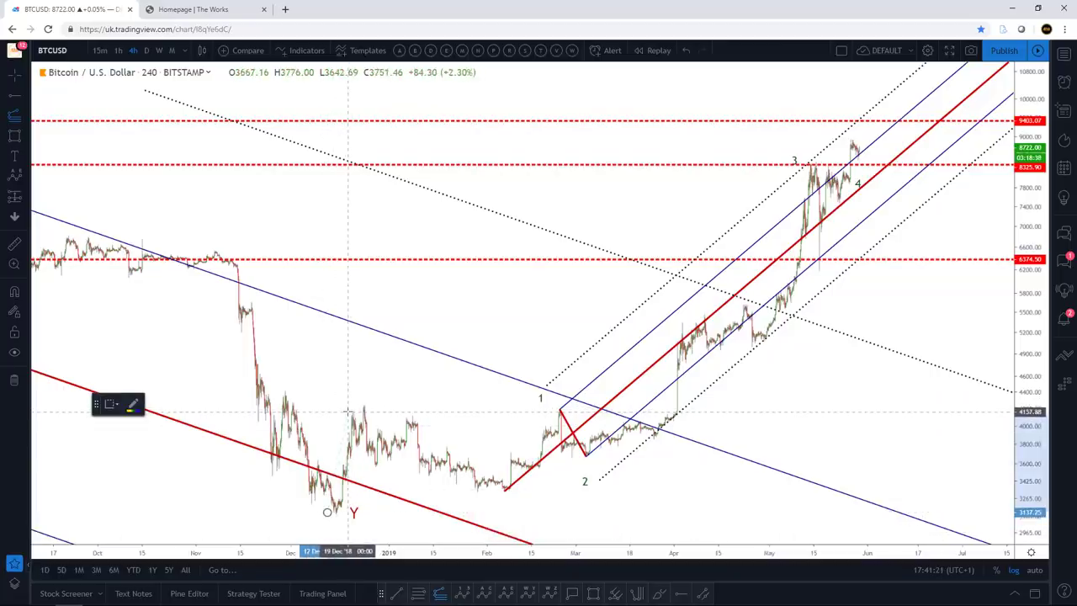
left_click(348, 411)
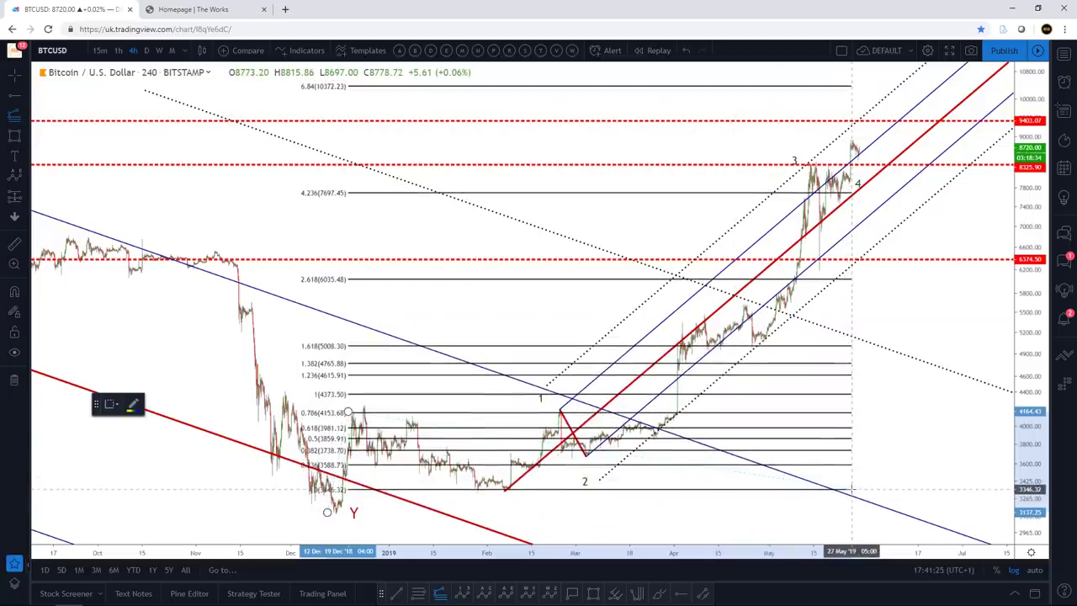
left_click(850, 489)
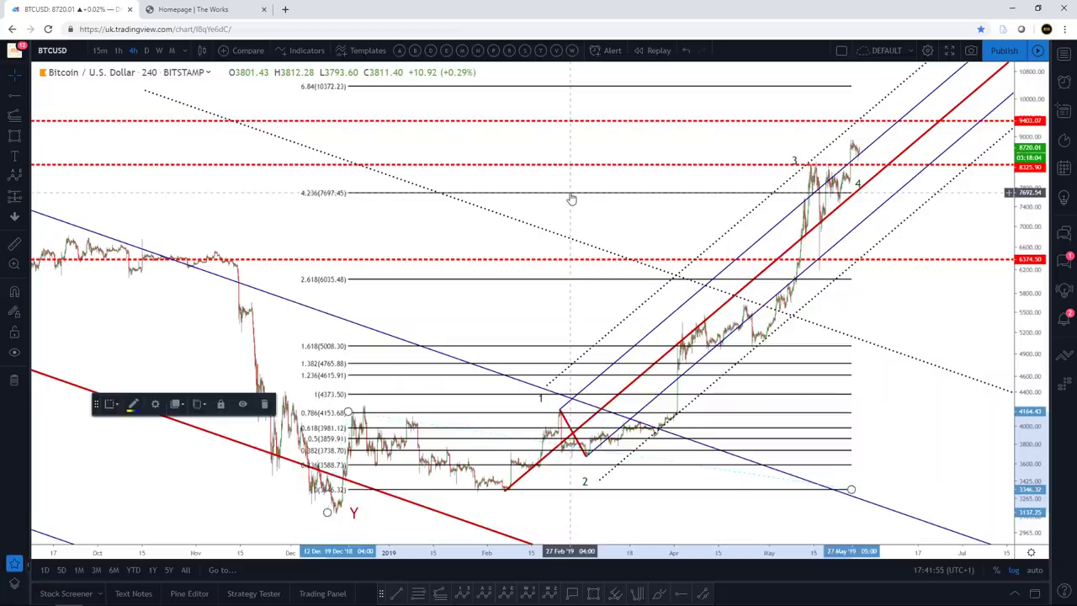
key("Delete")
Switch BTCUSD to 1-hour candles, zoomed to span mid-April through early June.
scroll(840, 236, "up", 3)
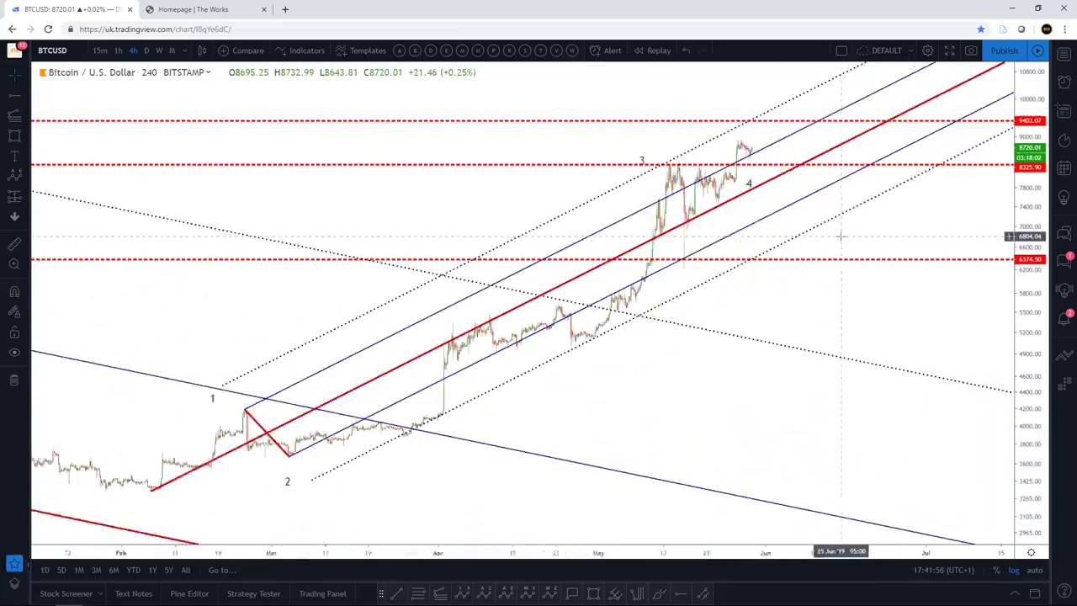
scroll(841, 236, "up", 3)
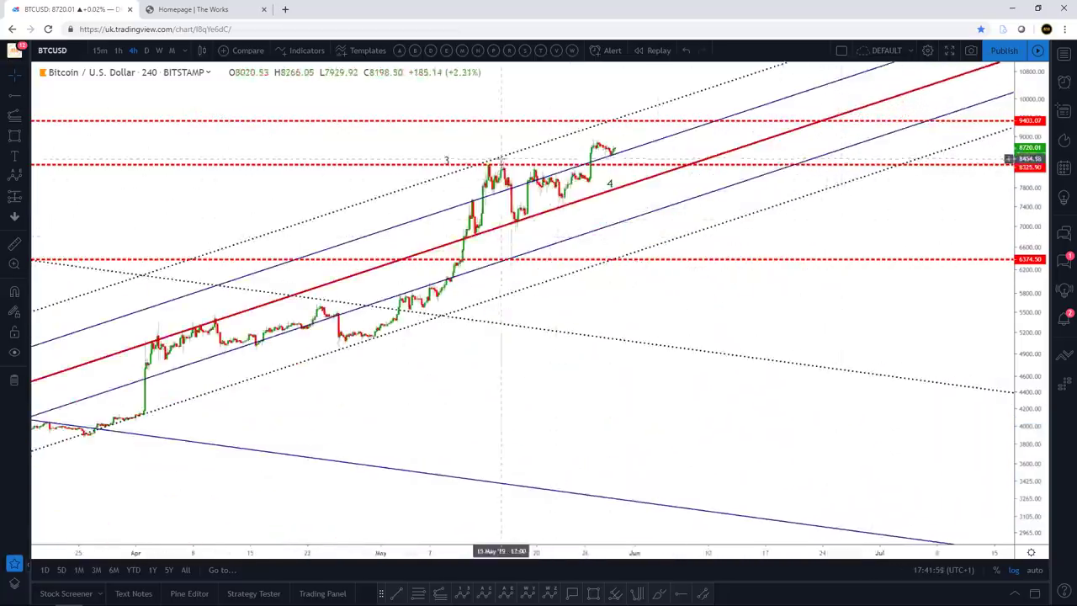
left_click(119, 51)
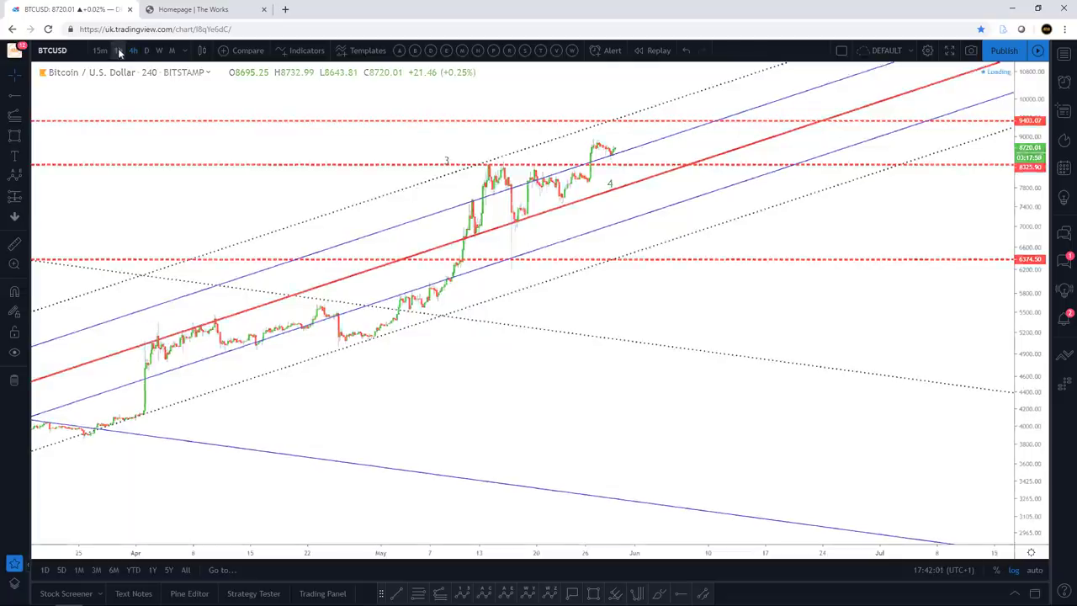
scroll(351, 195, "down", 1)
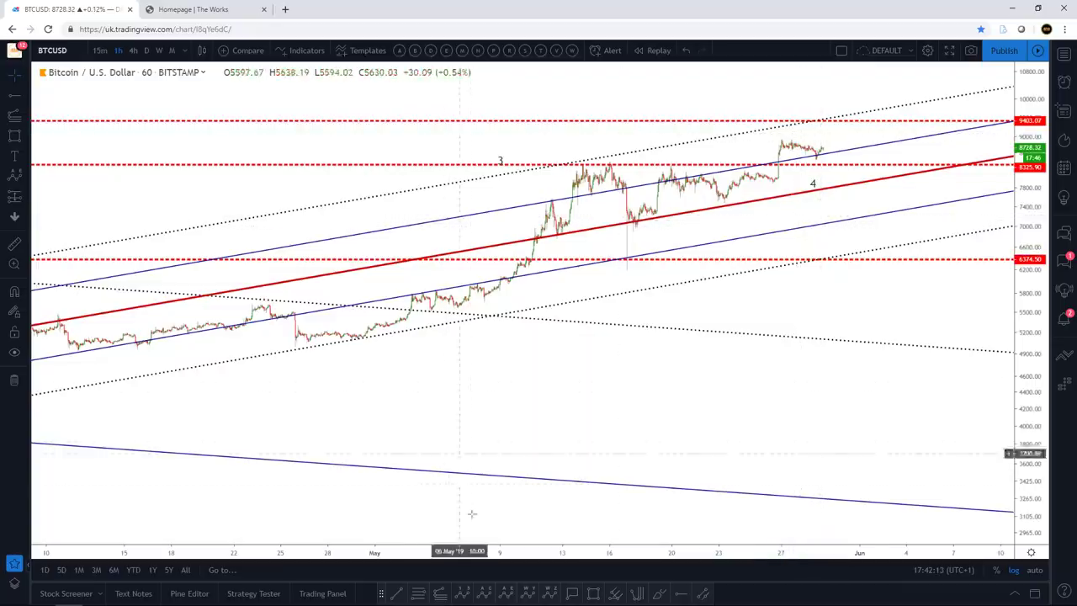
Draw a Fibonacci retracement over the May rally, from 0 at 6181.32 to 1.618 at 9751.62.
left_click(415, 594)
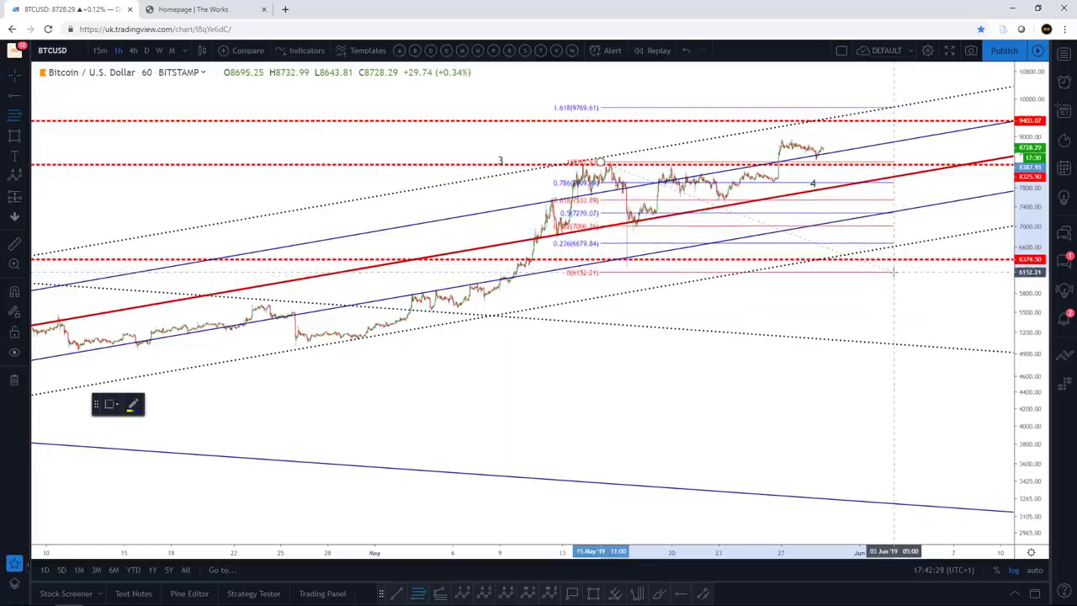
left_click(893, 271)
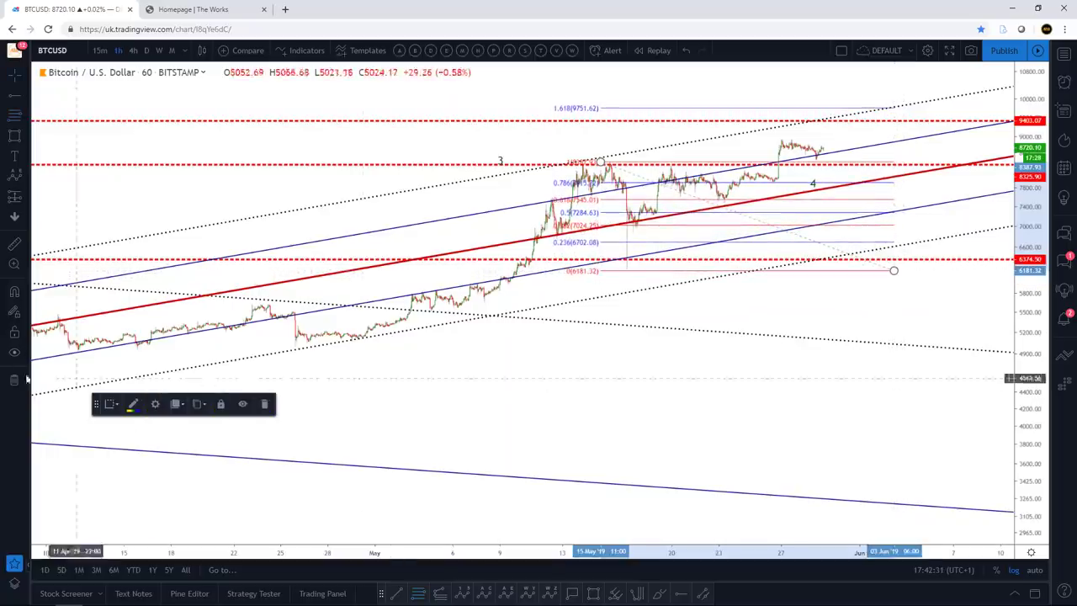
left_click(156, 404)
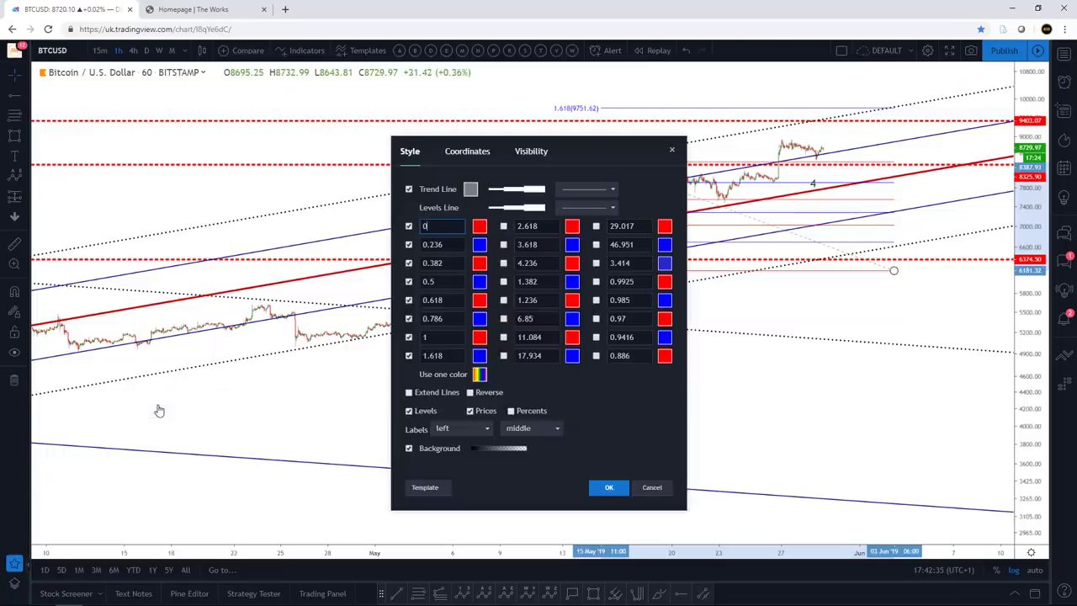
left_click(672, 154)
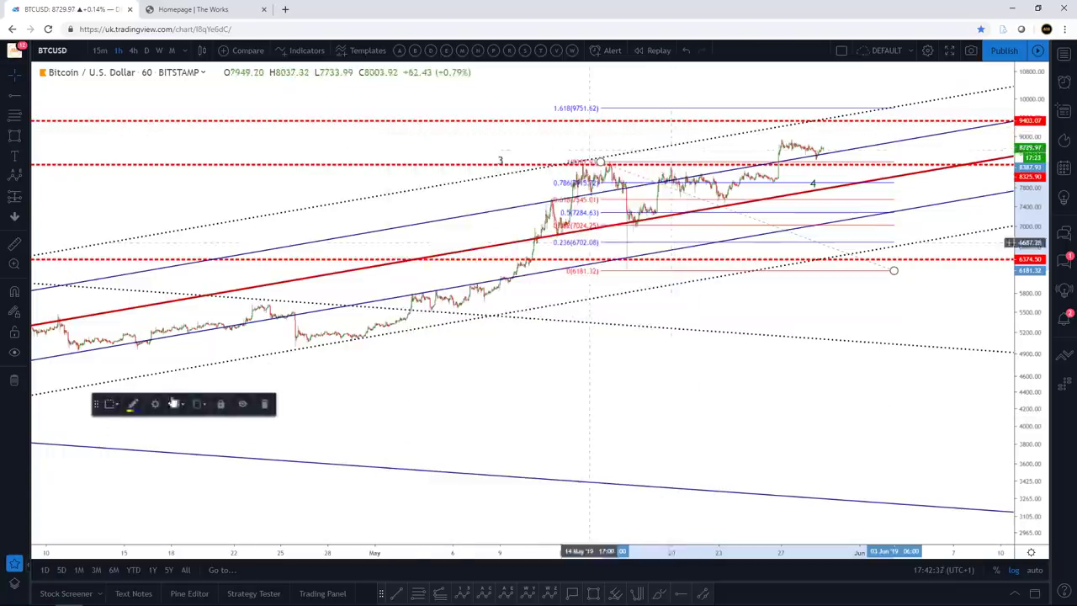
Apply the Detailed template to the retracement, then reselect it.
left_click(111, 405)
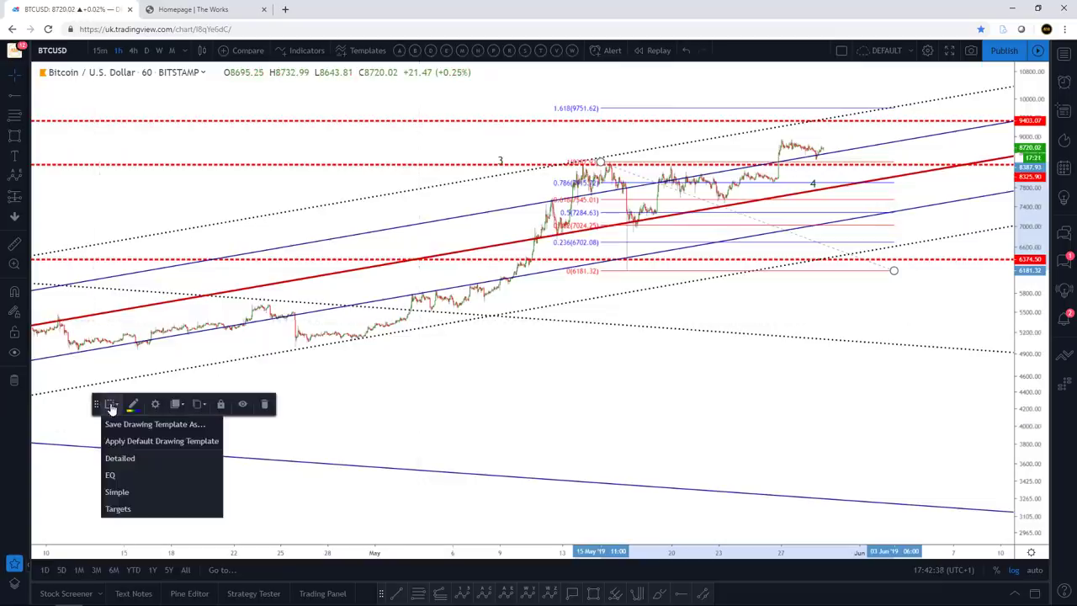
left_click(141, 459)
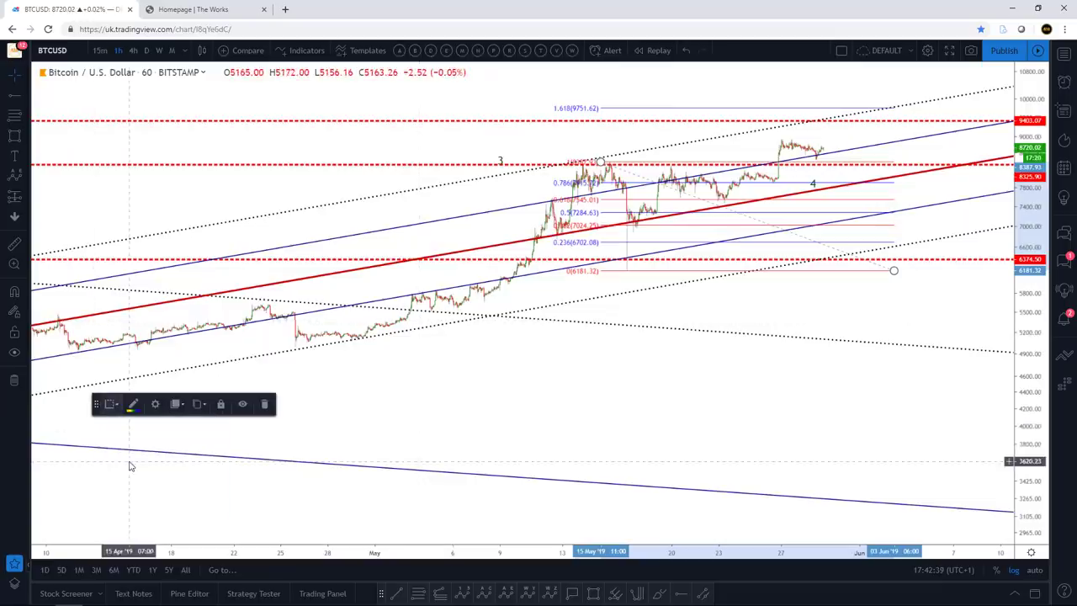
left_click(526, 379)
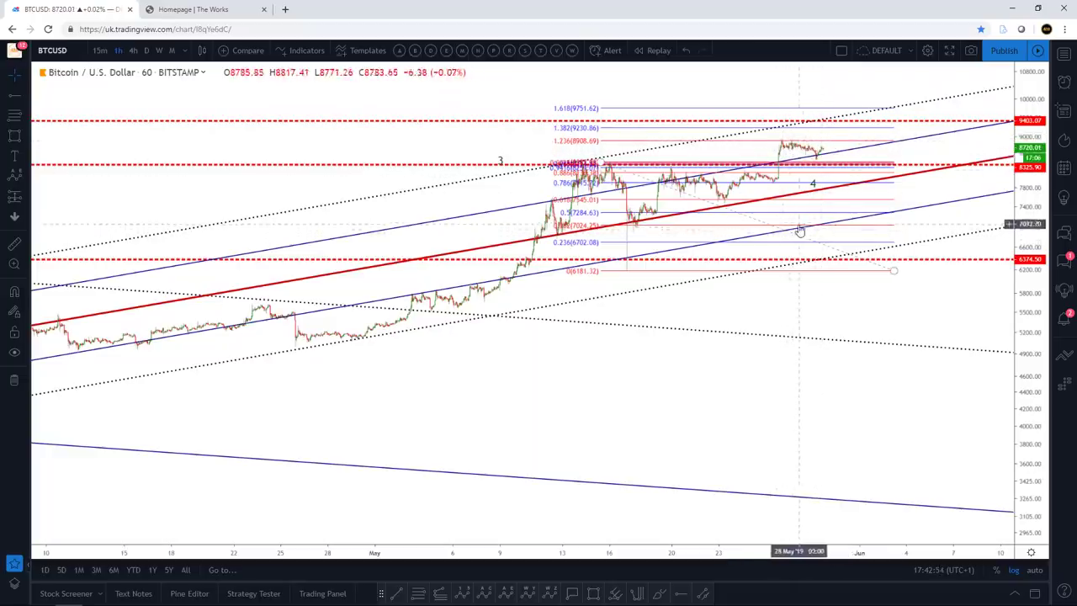
left_click(855, 229)
Replace the retracement with a red ABC correction wave, with point C on the 6374 line.
key("Delete")
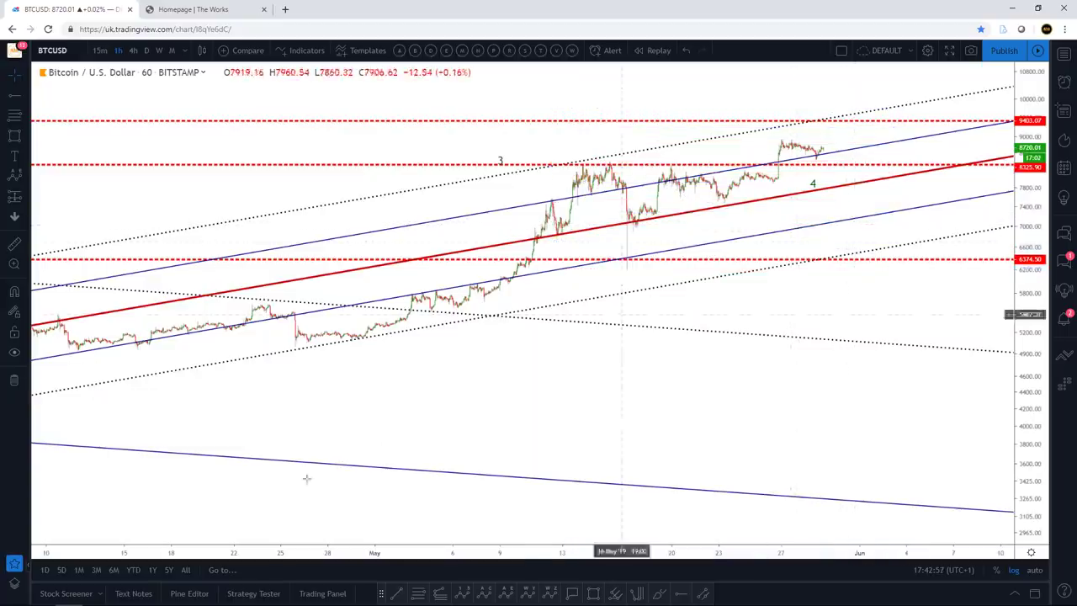
left_click(491, 595)
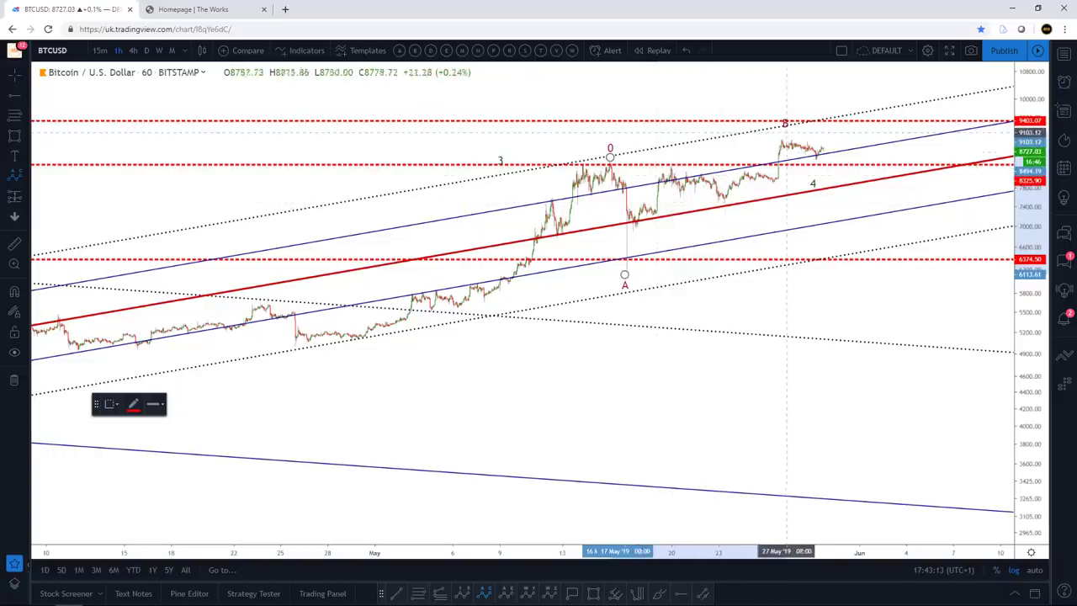
left_click(836, 296)
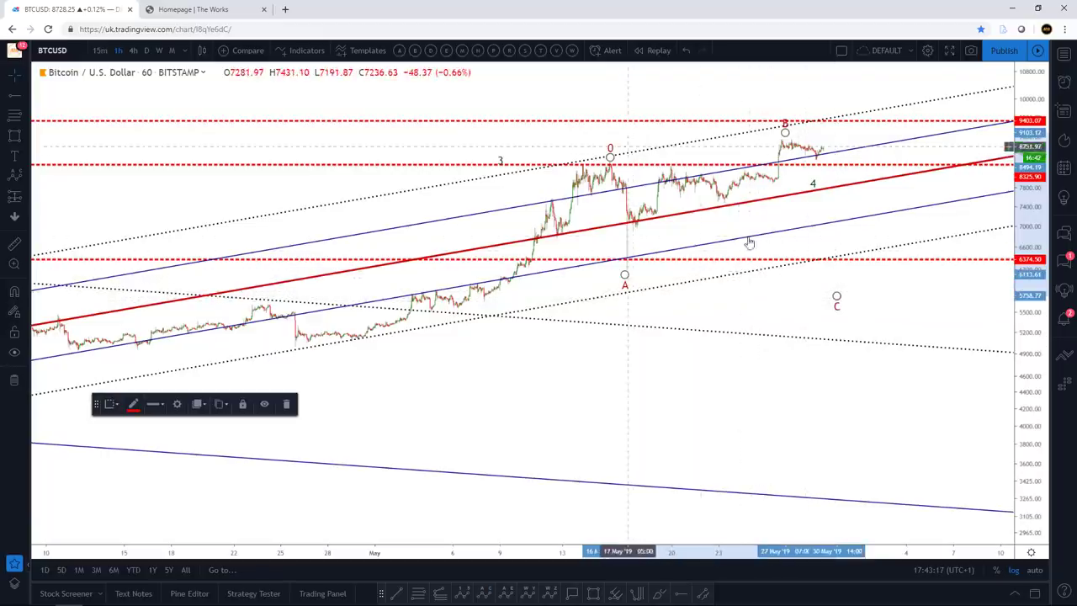
left_click_drag(836, 296, 835, 252)
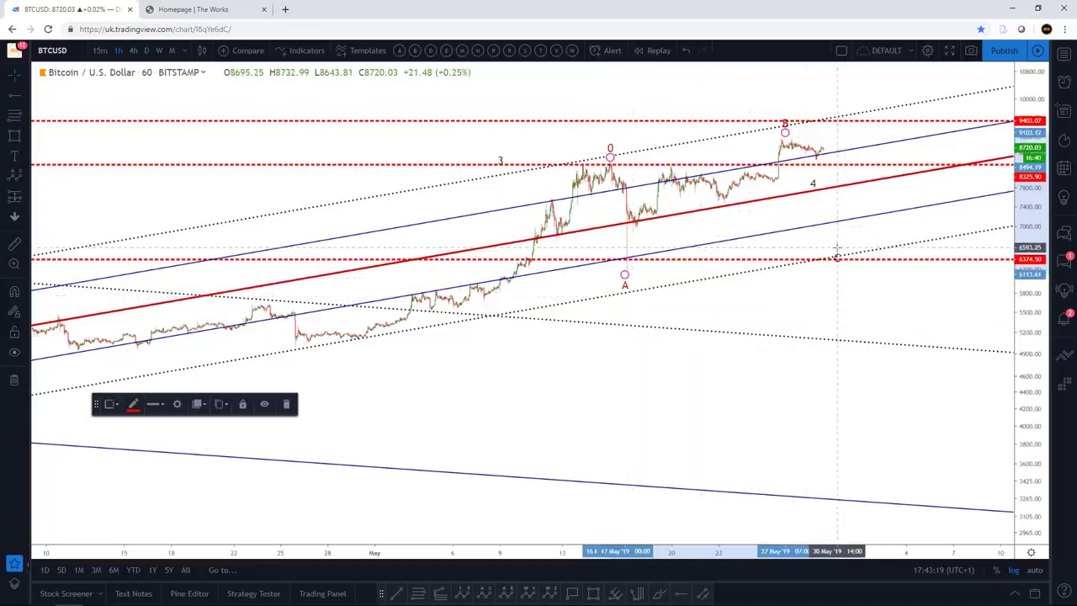
left_click(827, 305)
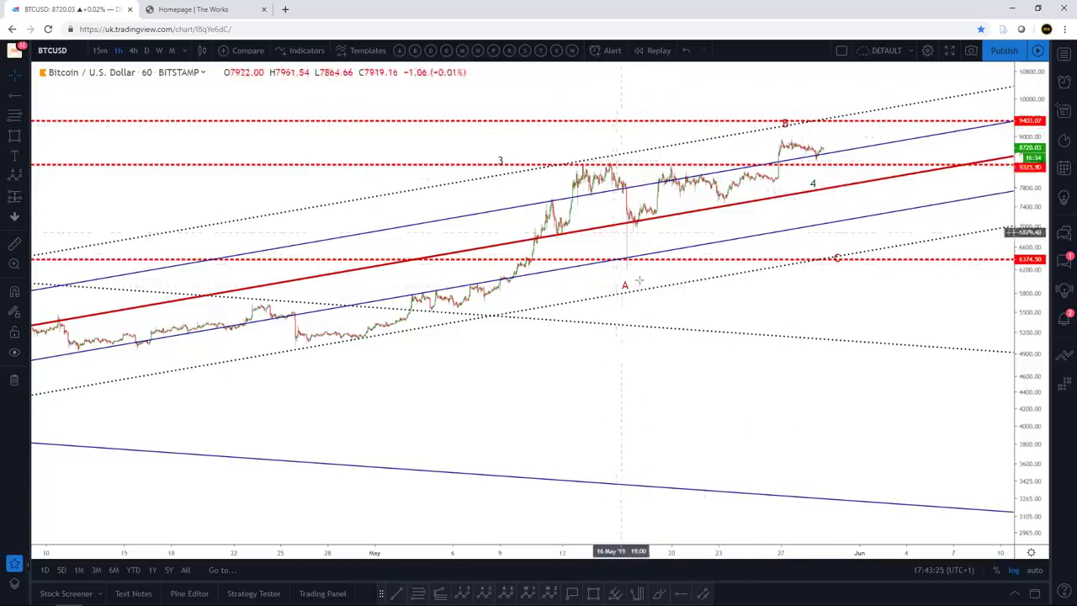
left_click(440, 594)
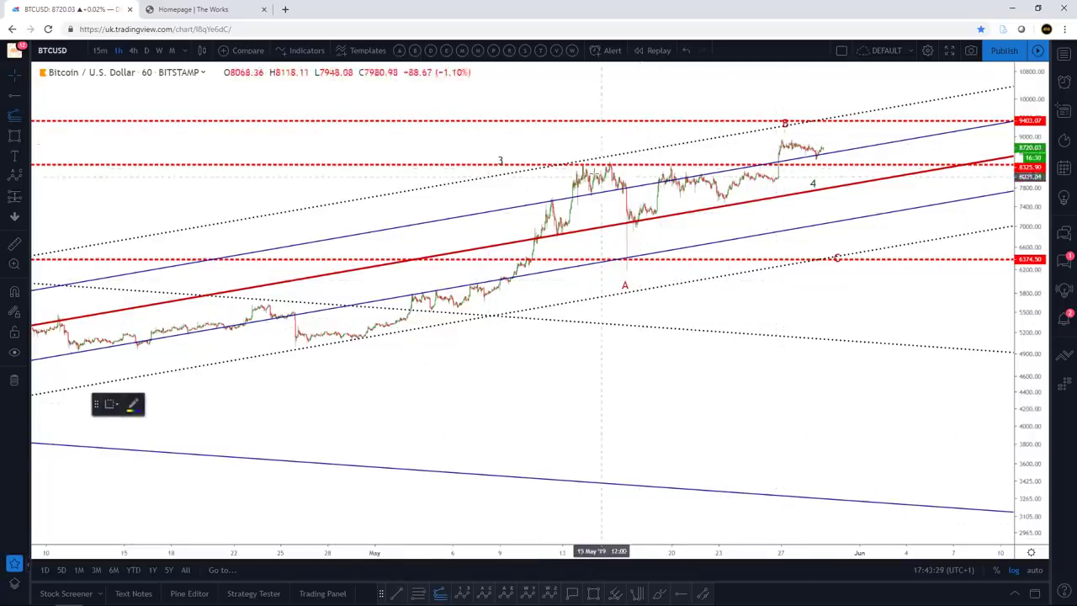
Anchor the extension at the mid-May high, 16 May low and late-May high (8918.80 to 3252.99).
left_click(603, 160)
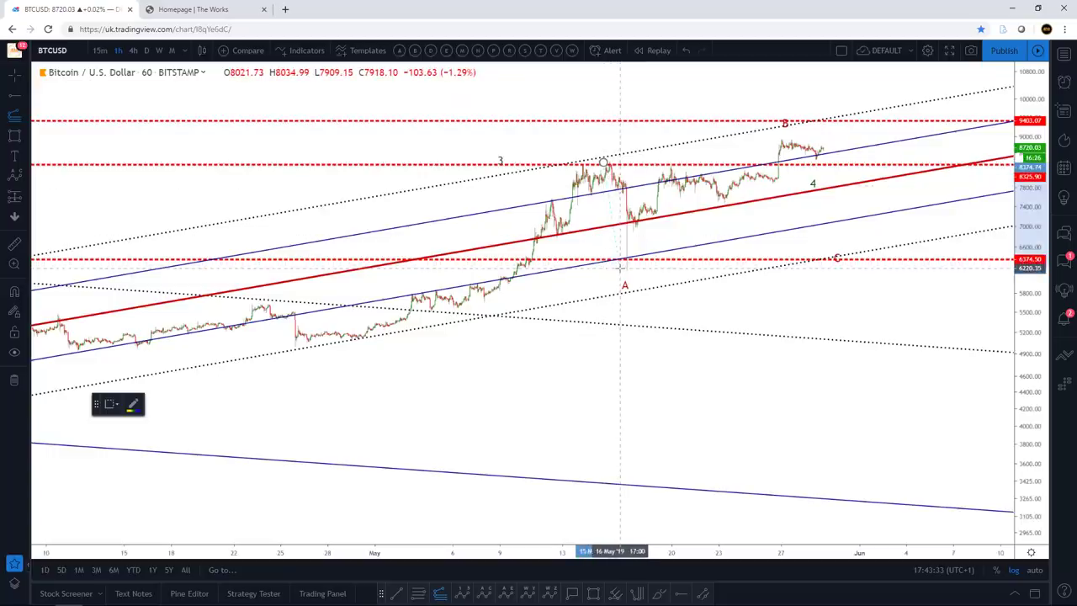
left_click(620, 268)
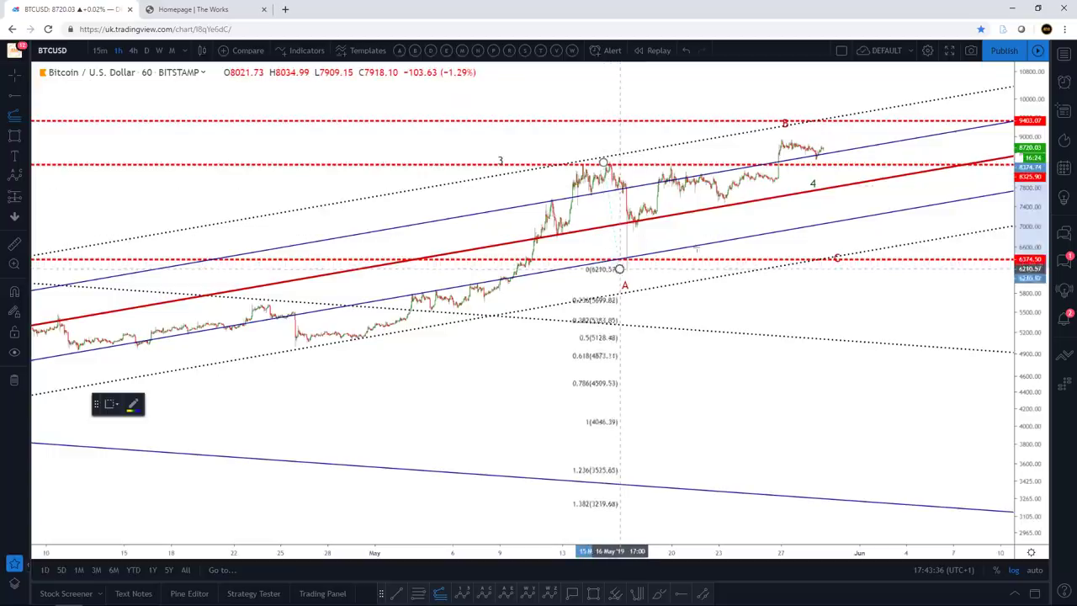
left_click(876, 140)
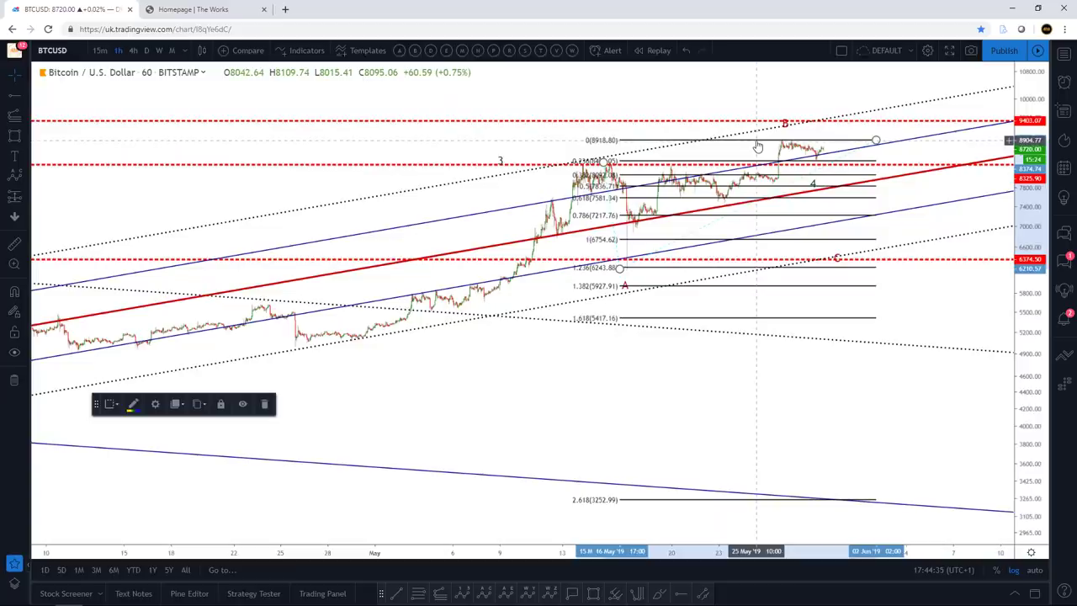
Delete the Fibonacci extension and select the ABC wave drawing.
key("Delete")
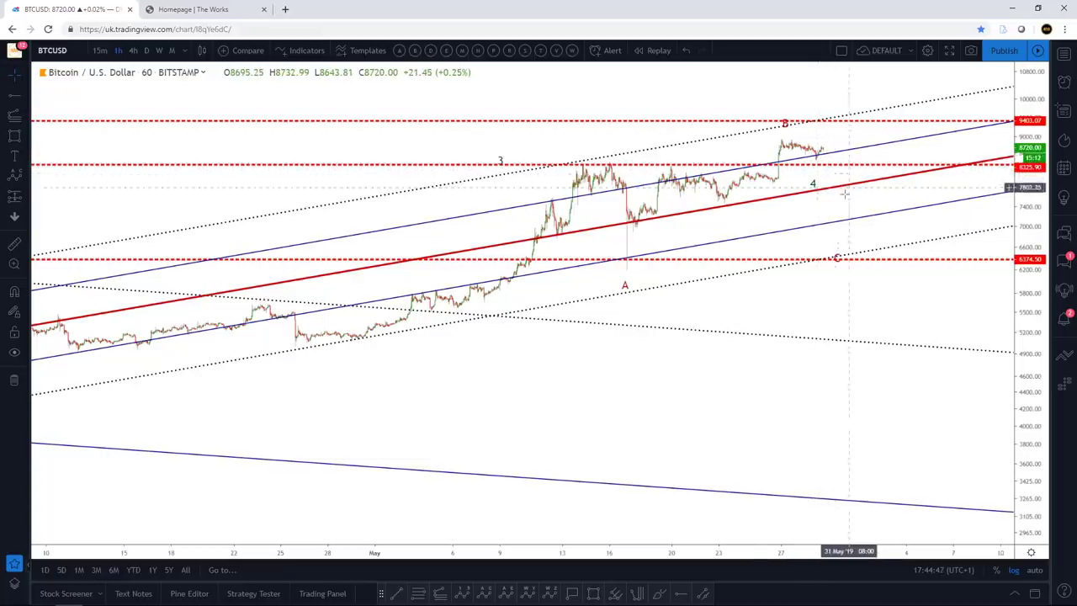
left_click(838, 261)
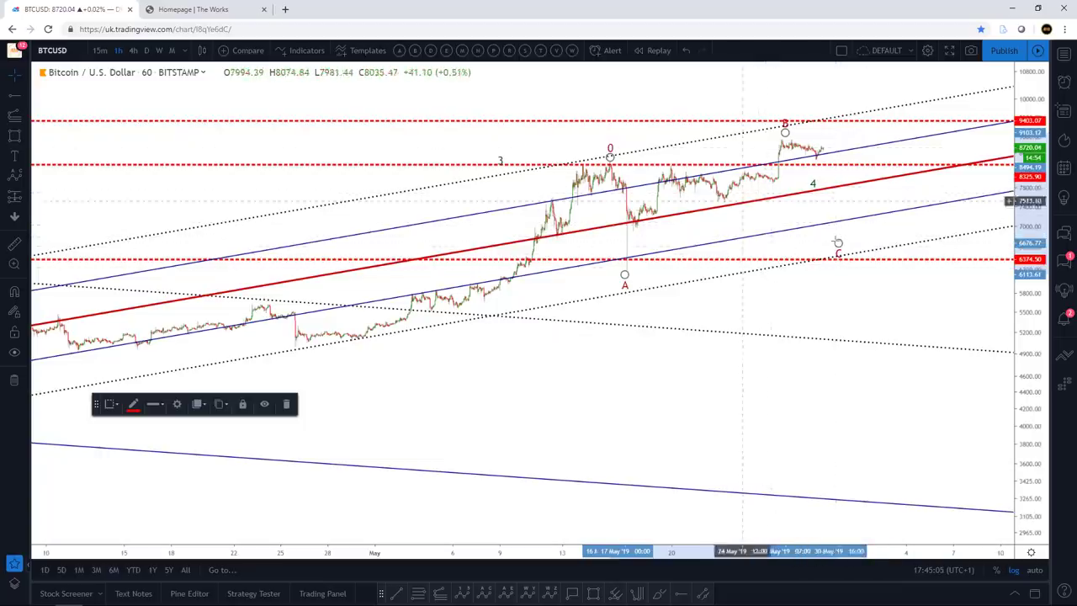
Delete the ABC wave and show 4-hour candles back to the late-2018 Y low.
key("Delete")
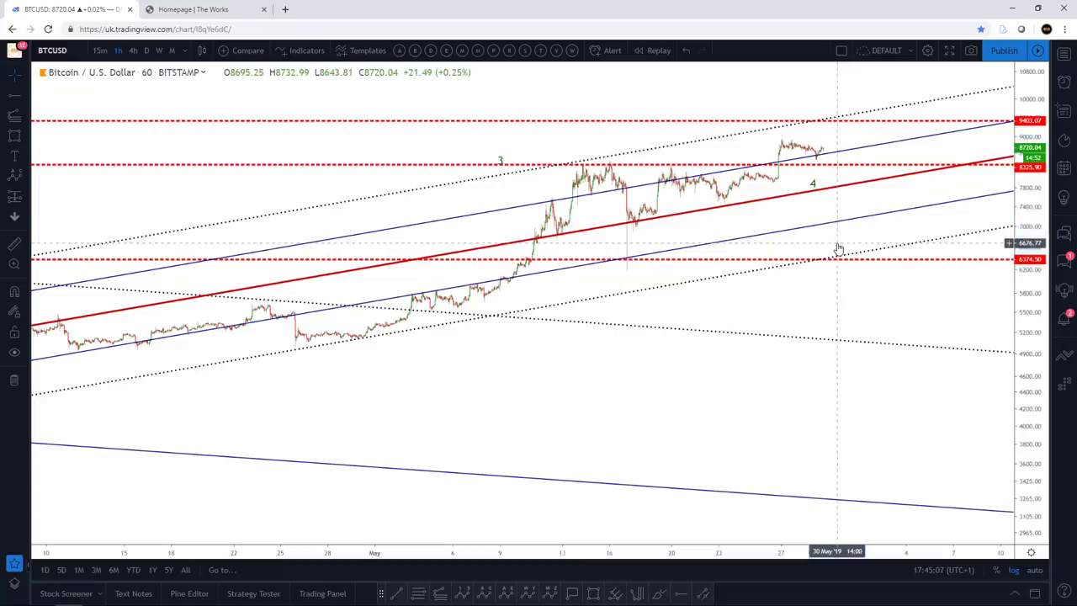
left_click(133, 51)
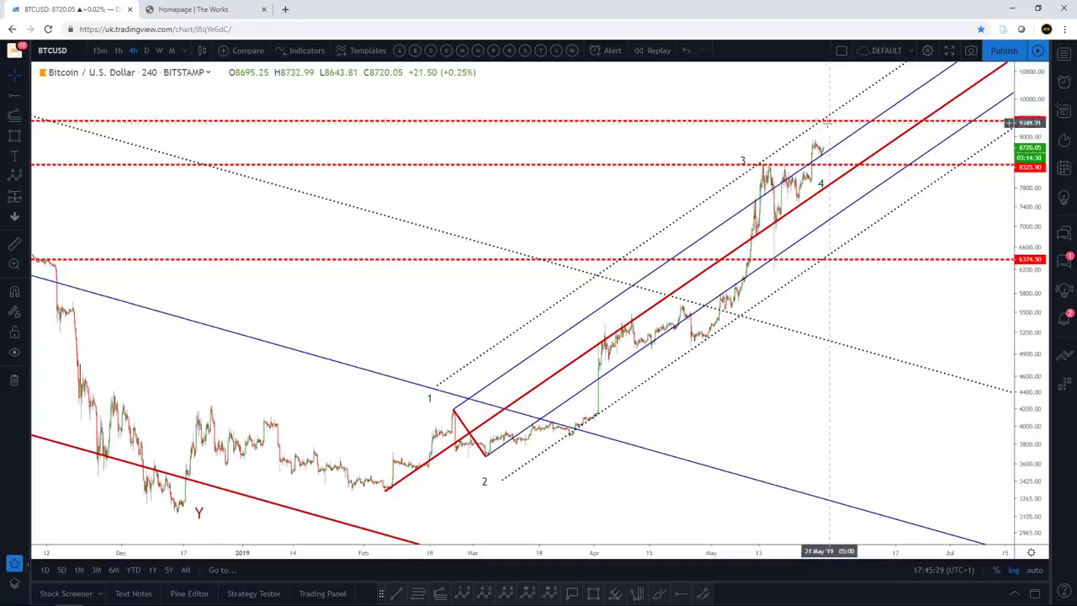
left_click_drag(1029, 90, 1031, 152)
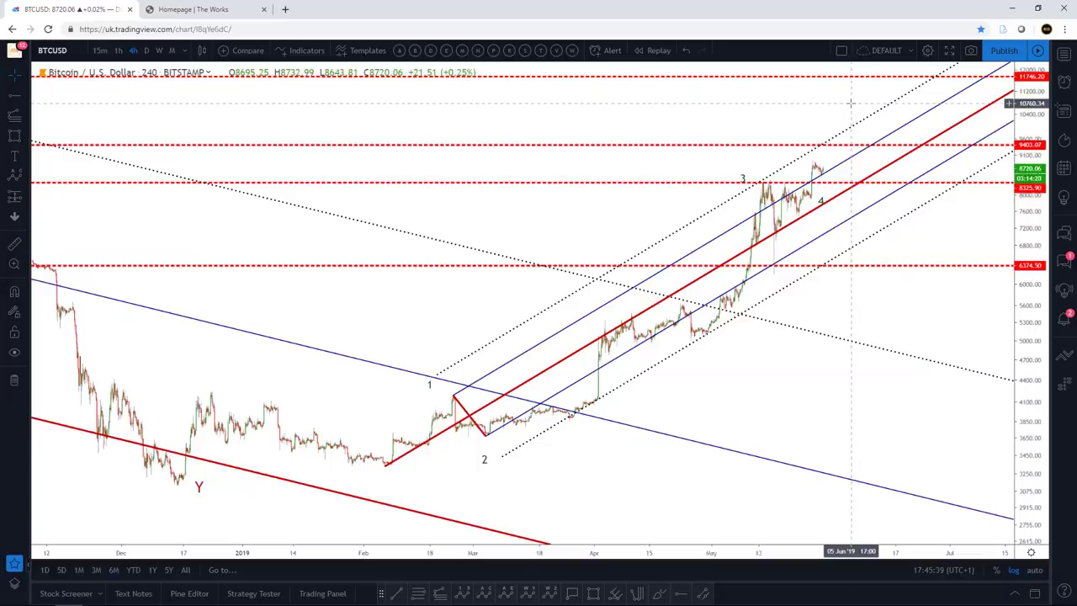
left_click_drag(503, 121, 544, 132)
left_click(144, 50)
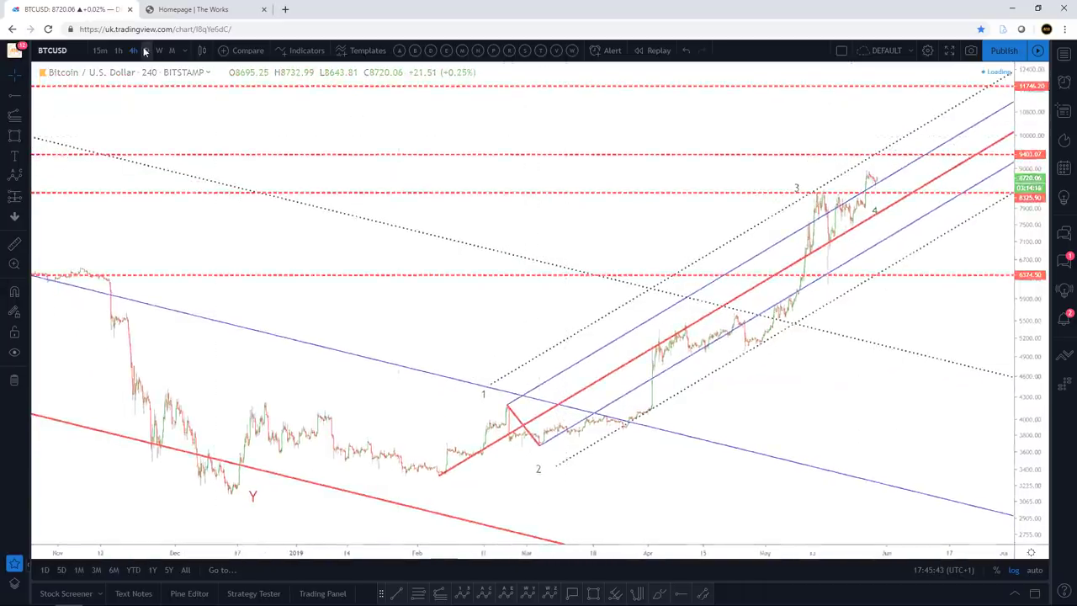
On daily candles, draw a Fibonacci retracement from the late-2017 high to 3122.29, then delete it.
scroll(728, 277, "up", 2)
scroll(758, 279, "up", 1)
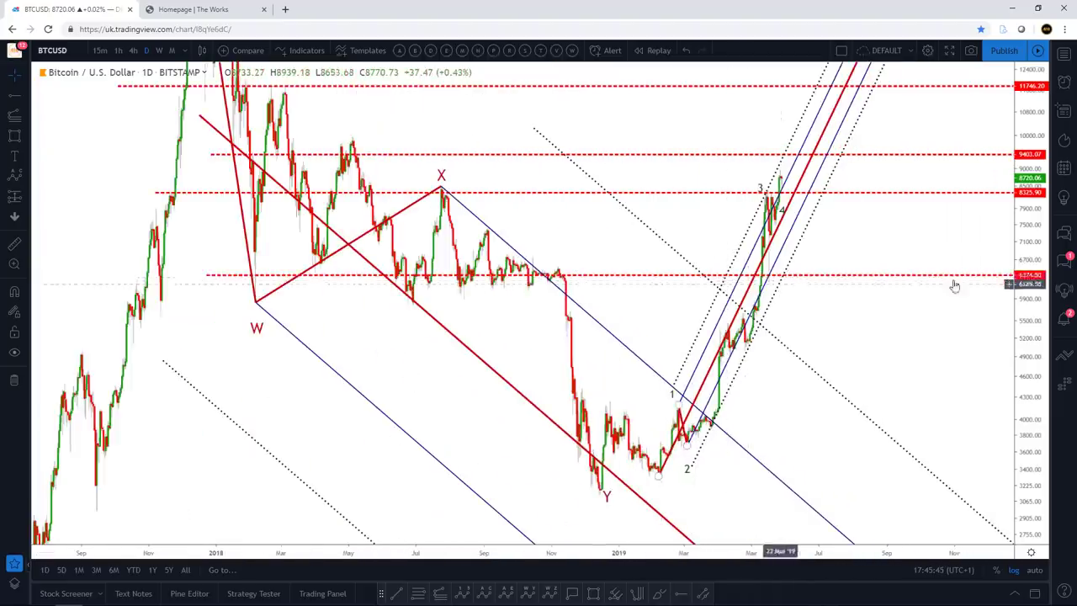
left_click_drag(1023, 236, 1012, 435)
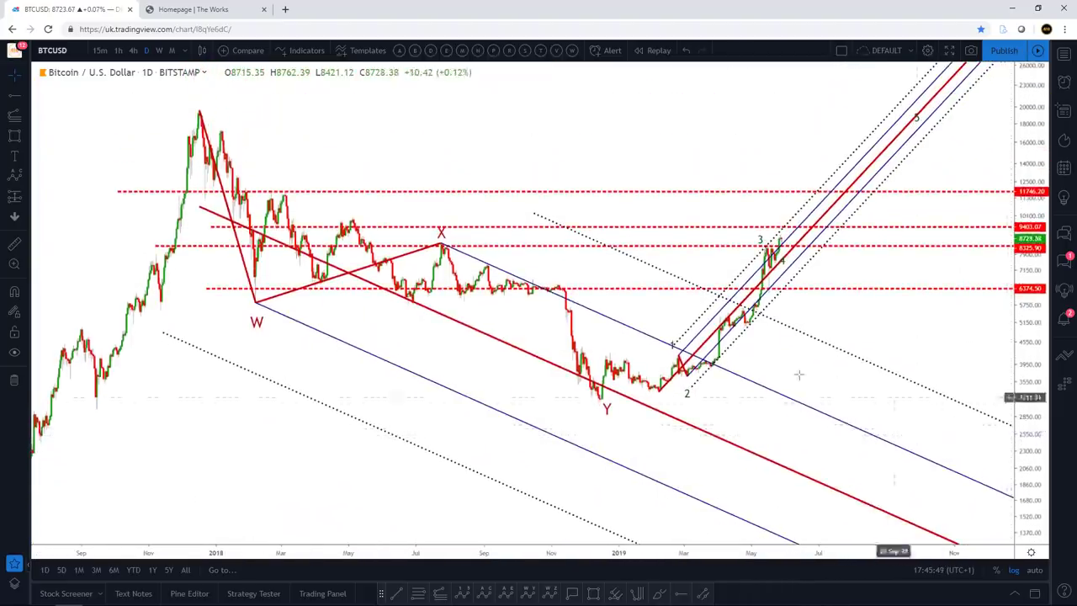
left_click(418, 594)
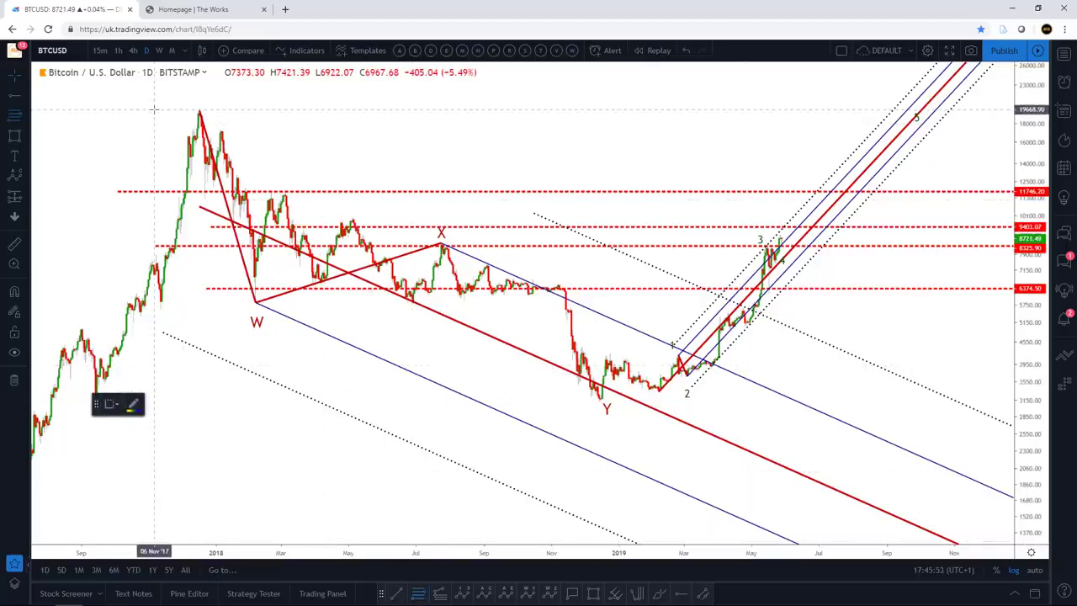
left_click(154, 109)
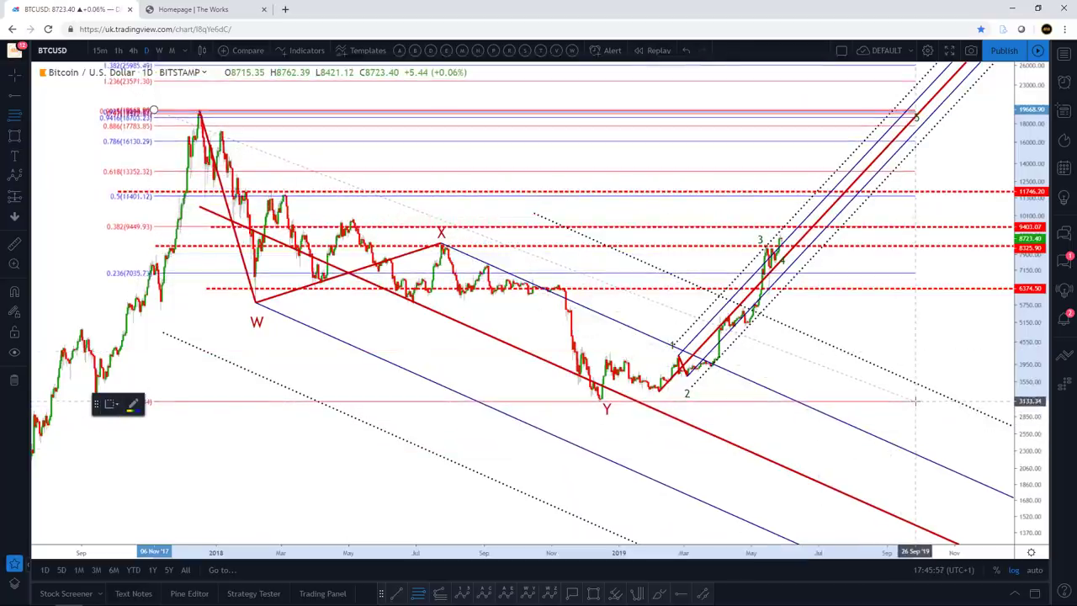
left_click(916, 402)
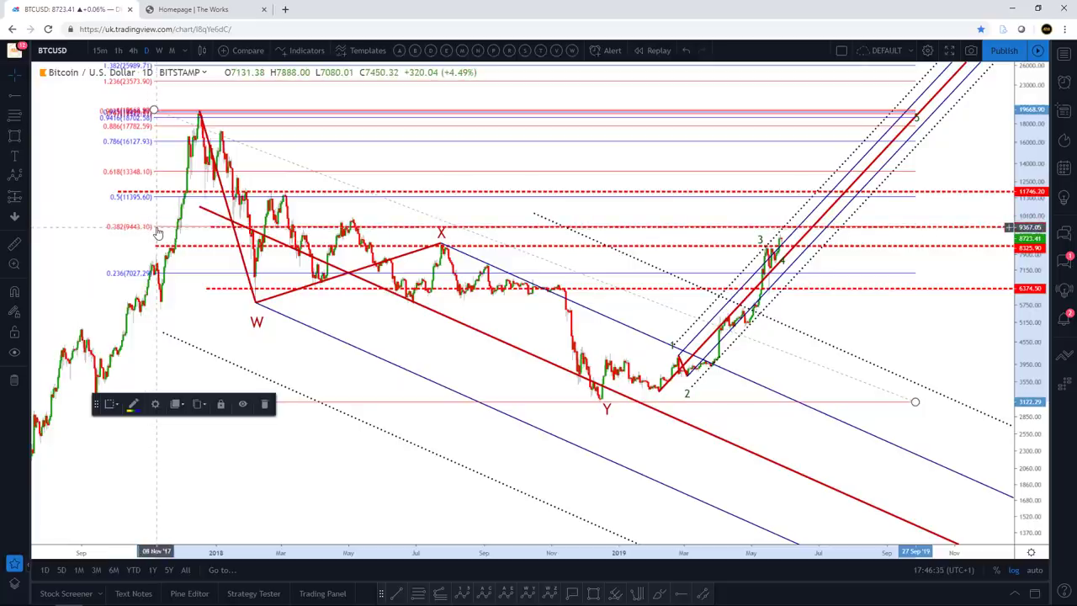
key("Delete")
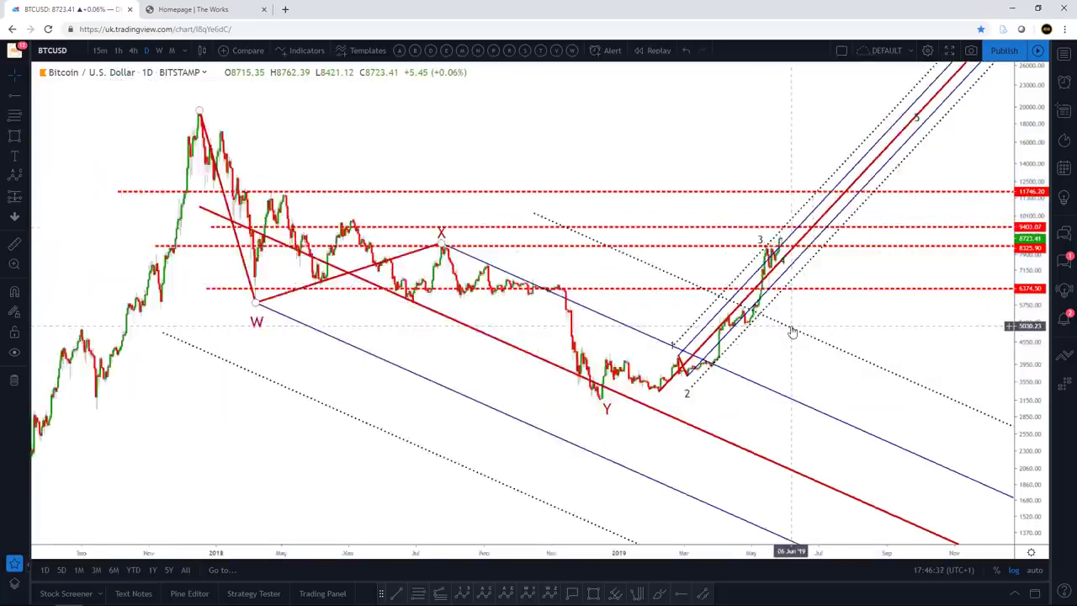
Switch BTCUSD to monthly candles, zoom in, and hide all drawings.
left_click(171, 50)
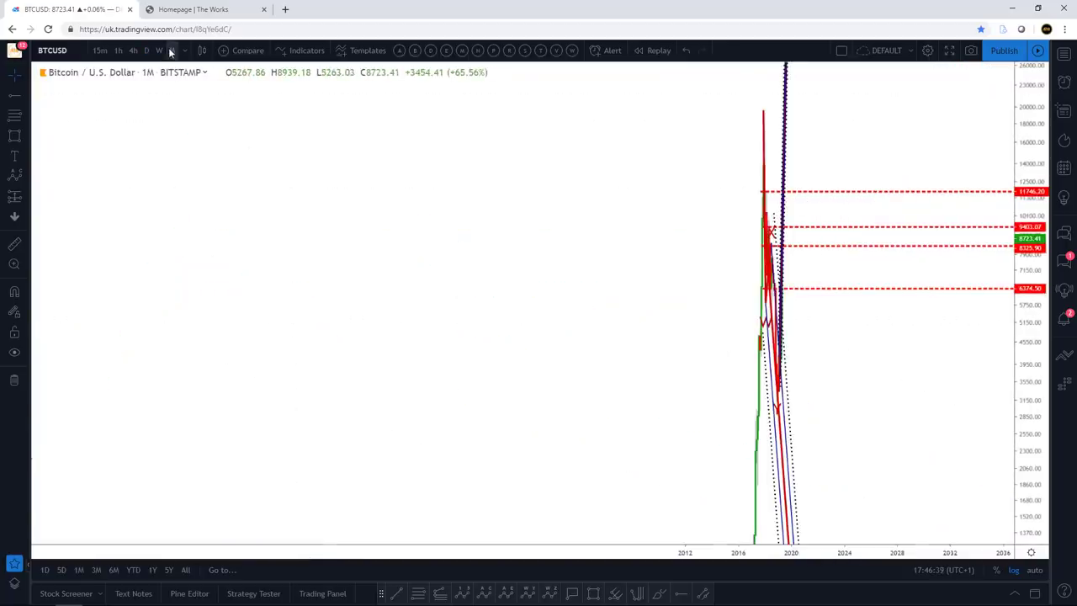
scroll(733, 318, "up", 5)
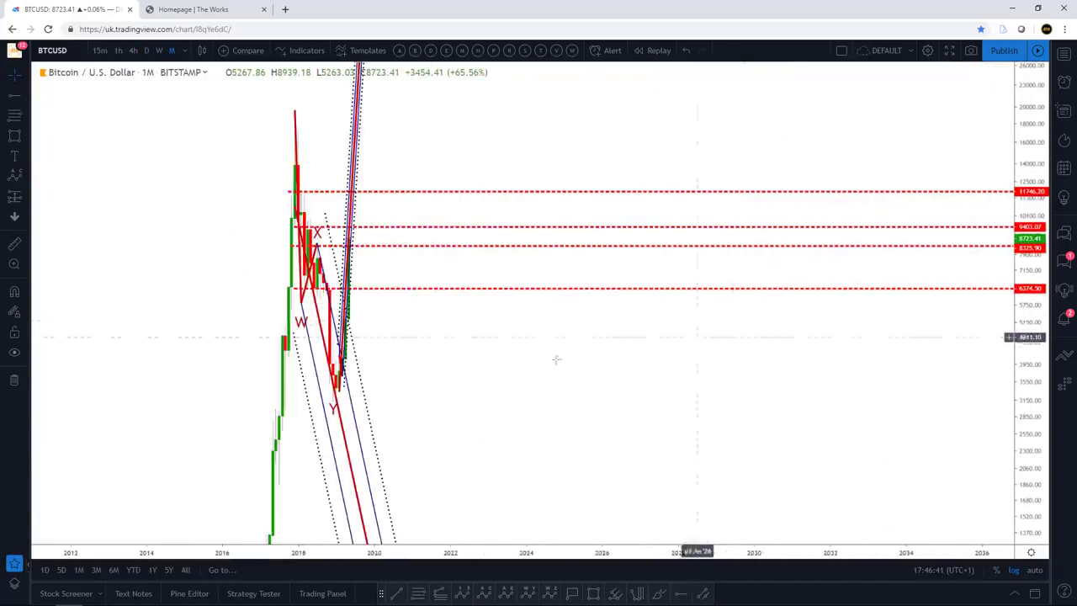
scroll(558, 353, "up", 5)
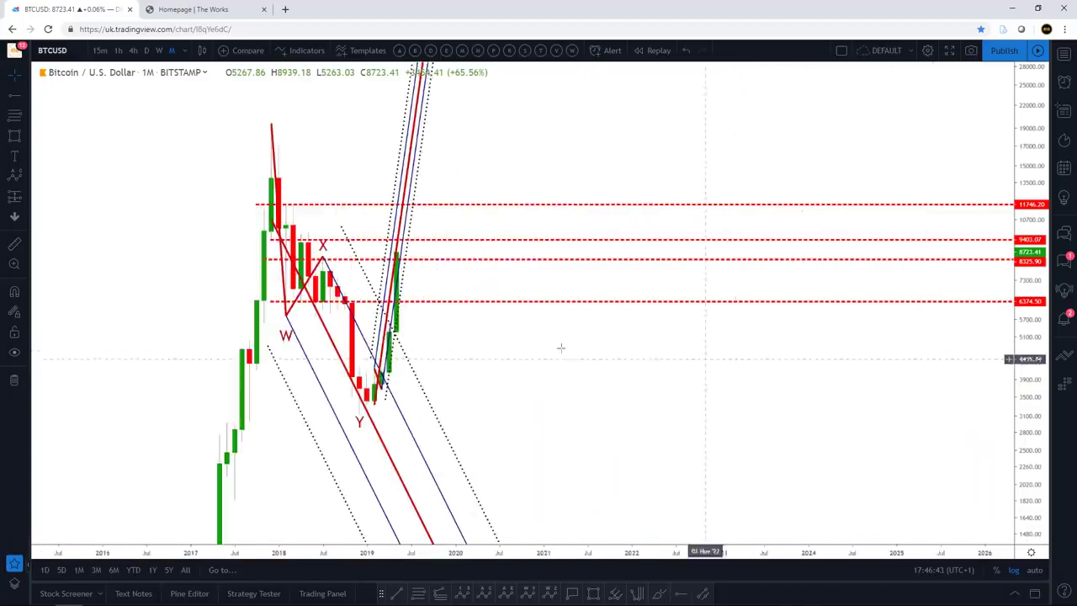
scroll(657, 345, "up", 5)
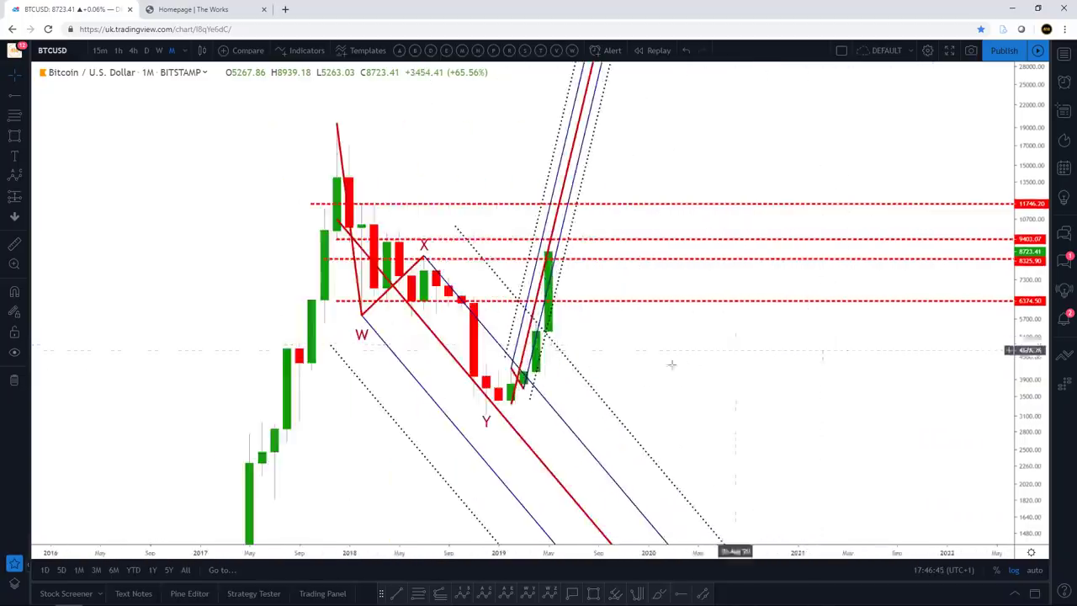
scroll(875, 360, "up", 5)
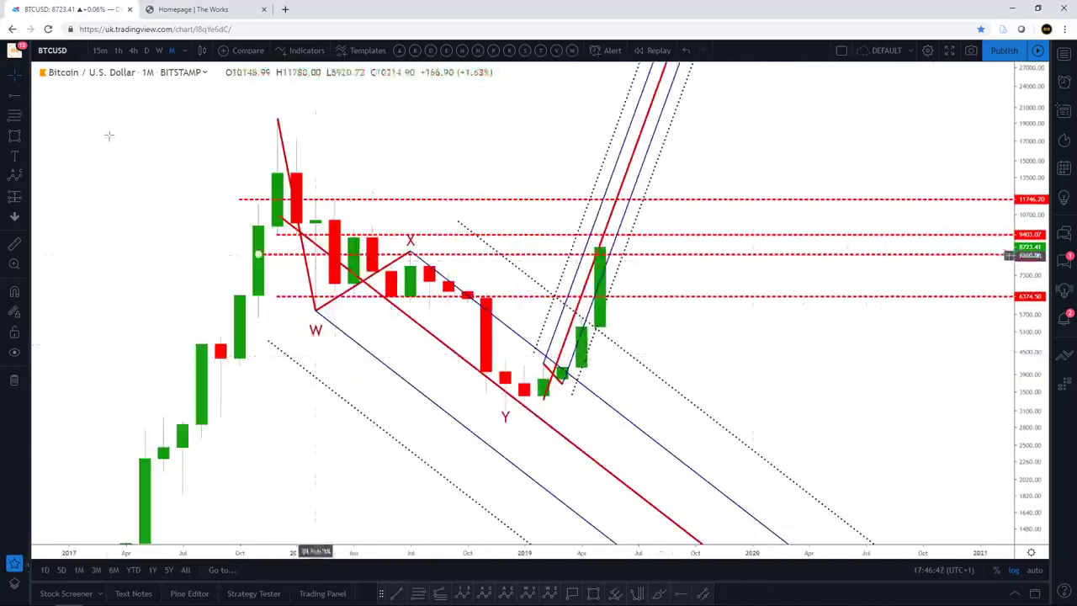
left_click(15, 352)
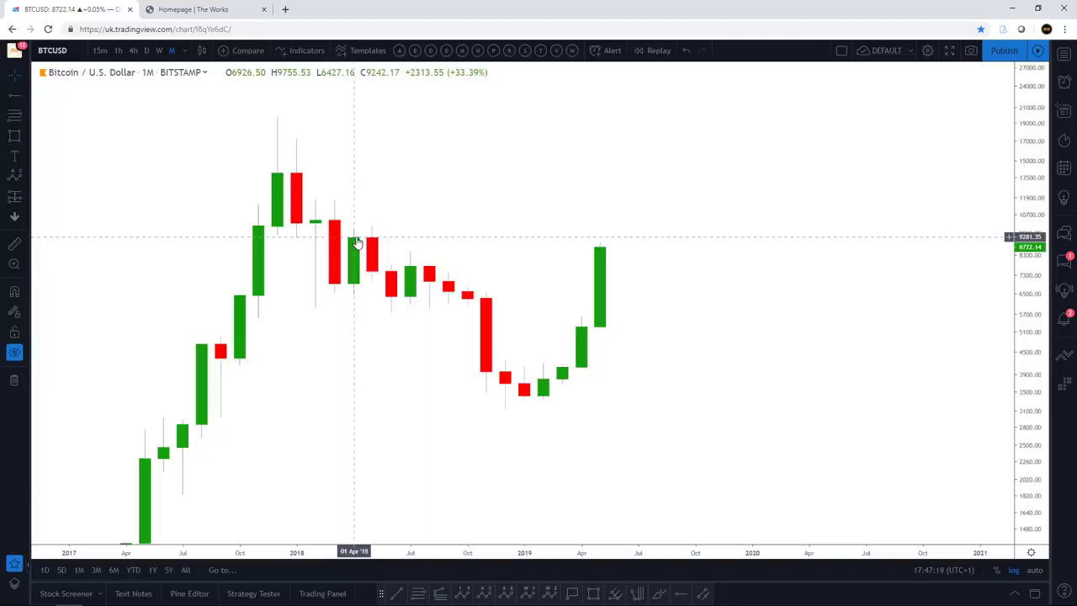
Auto-fit the 1-hour chart, show the drawings again, then move to 4-hour candles.
left_click(119, 52)
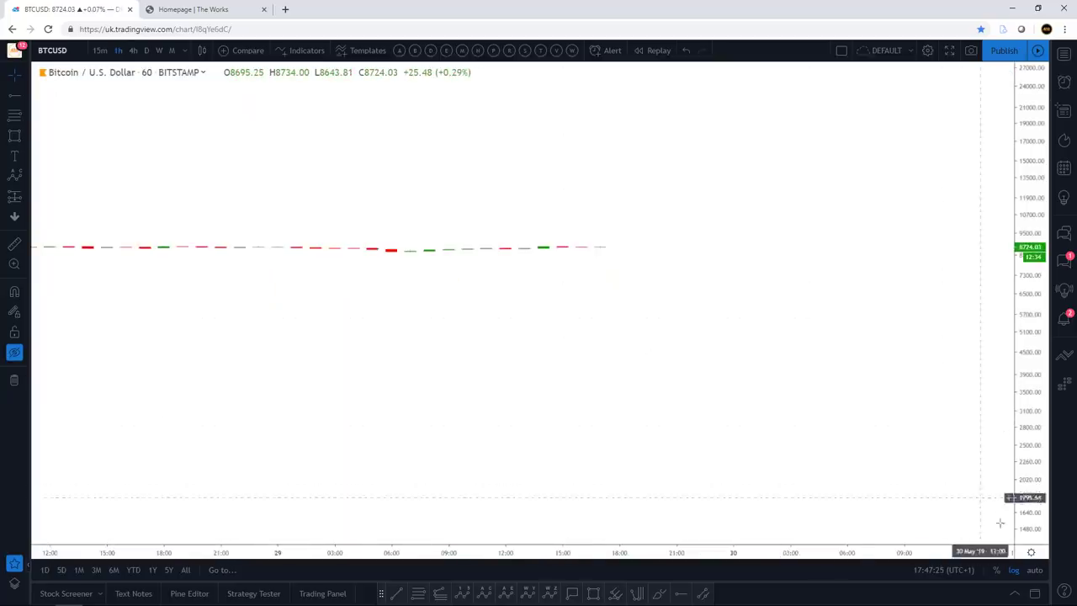
left_click(1034, 571)
scroll(617, 258, "down", 5)
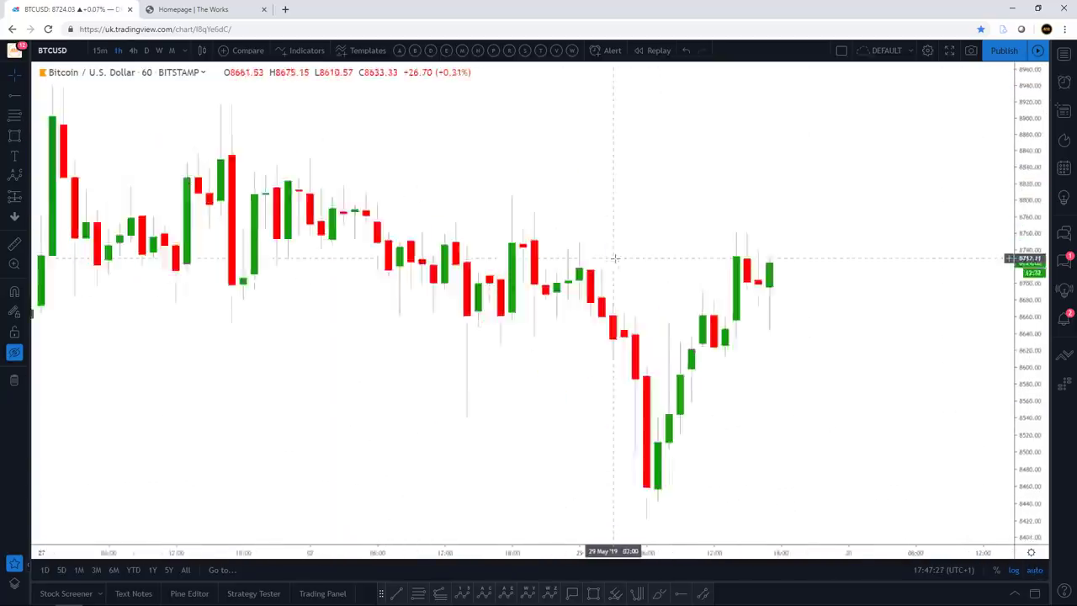
scroll(562, 251, "down", 8)
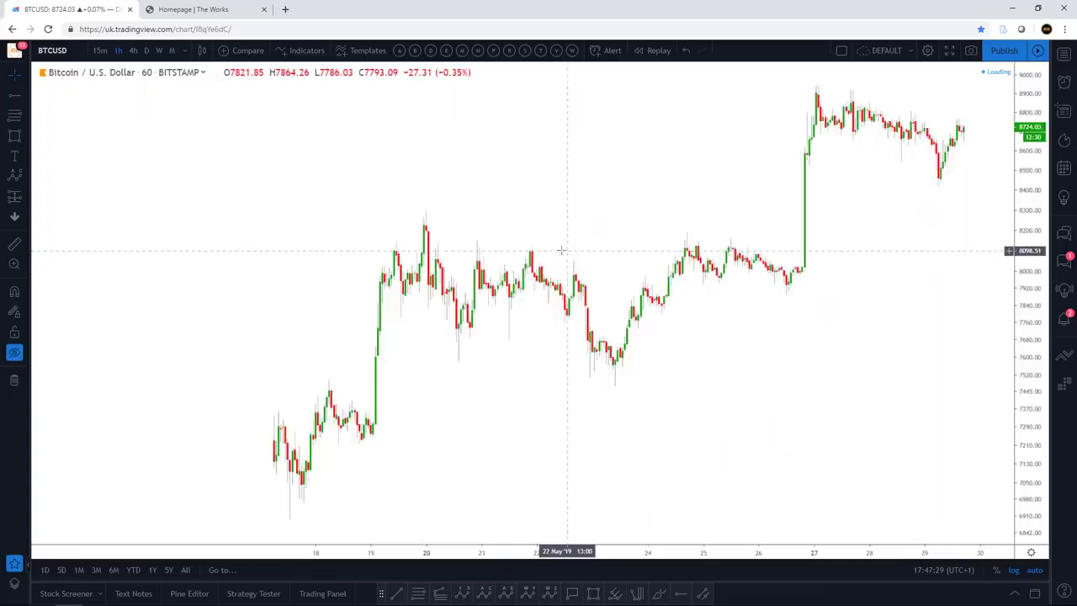
left_click(15, 352)
left_click_drag(637, 552, 222, 552)
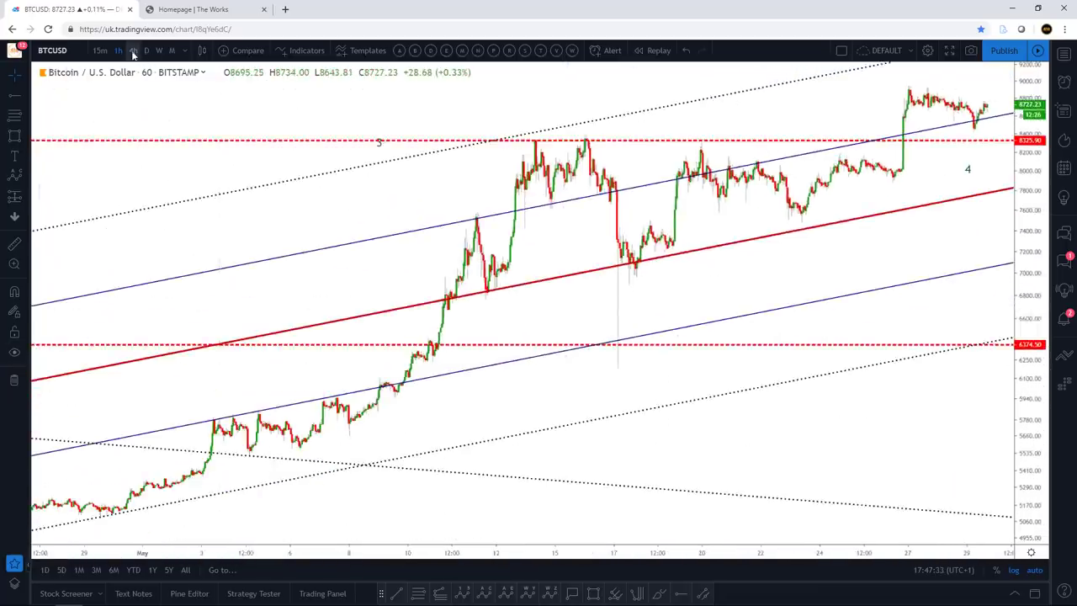
left_click(133, 50)
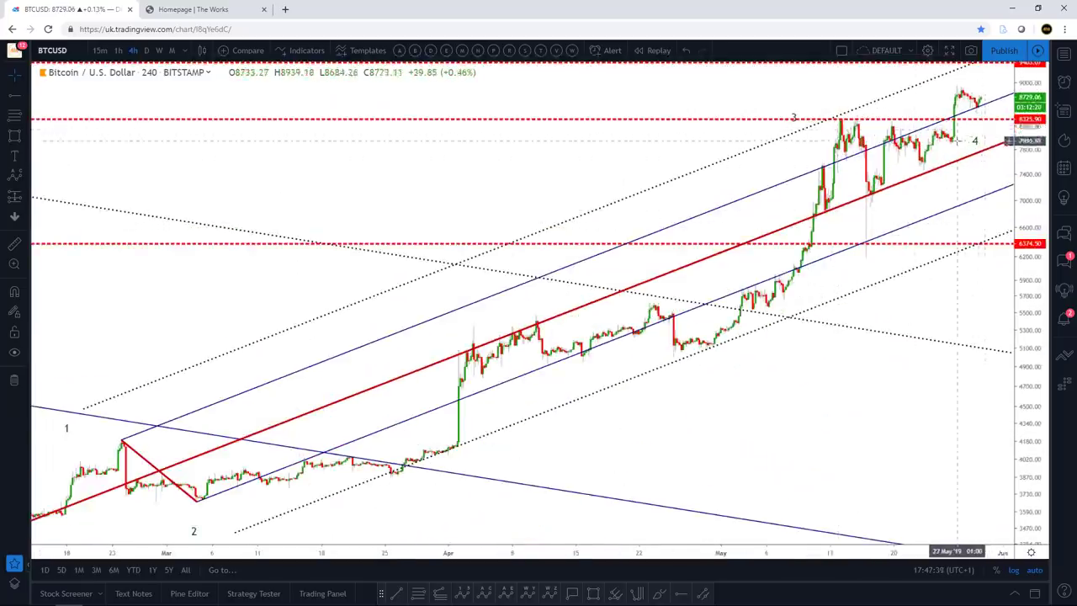
Review the 4-hour waves with price at 8733.12, then switch to 15-minute candles.
left_click_drag(955, 142, 925, 142)
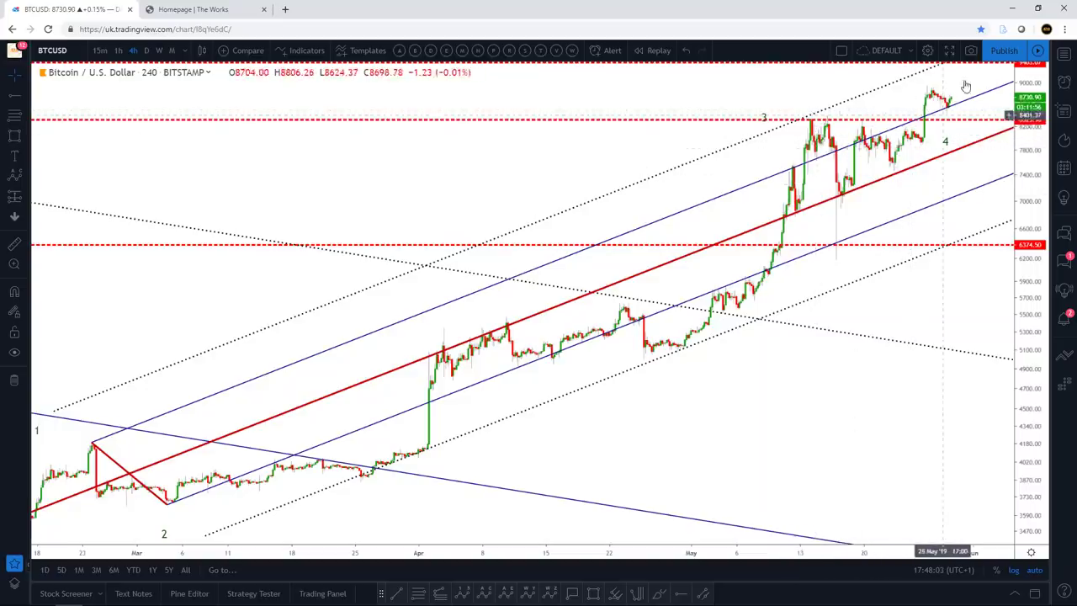
scroll(954, 172, "up", 2)
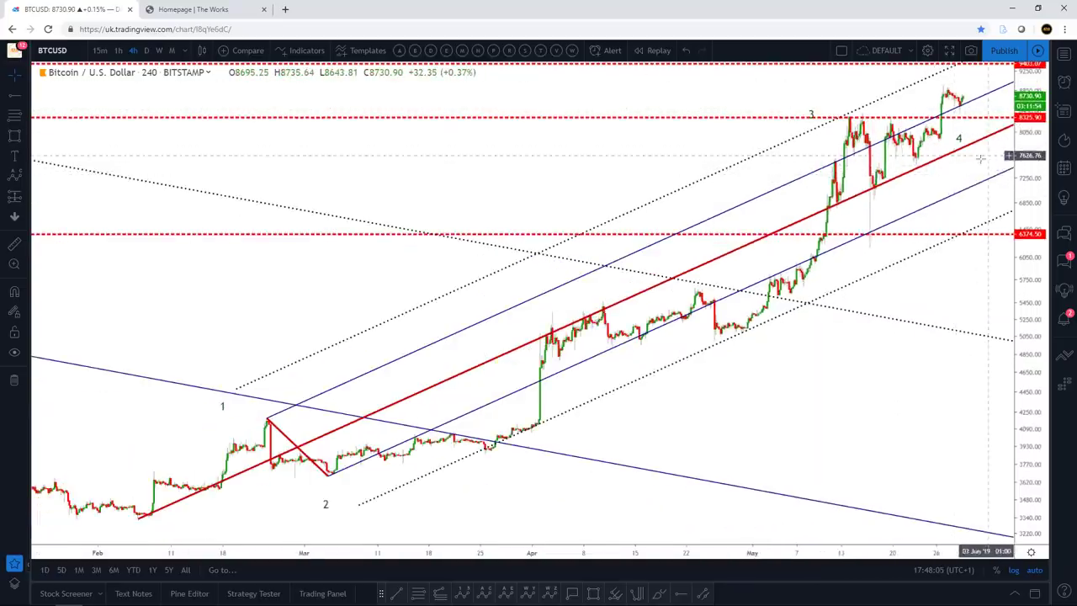
scroll(917, 173, "down", 4)
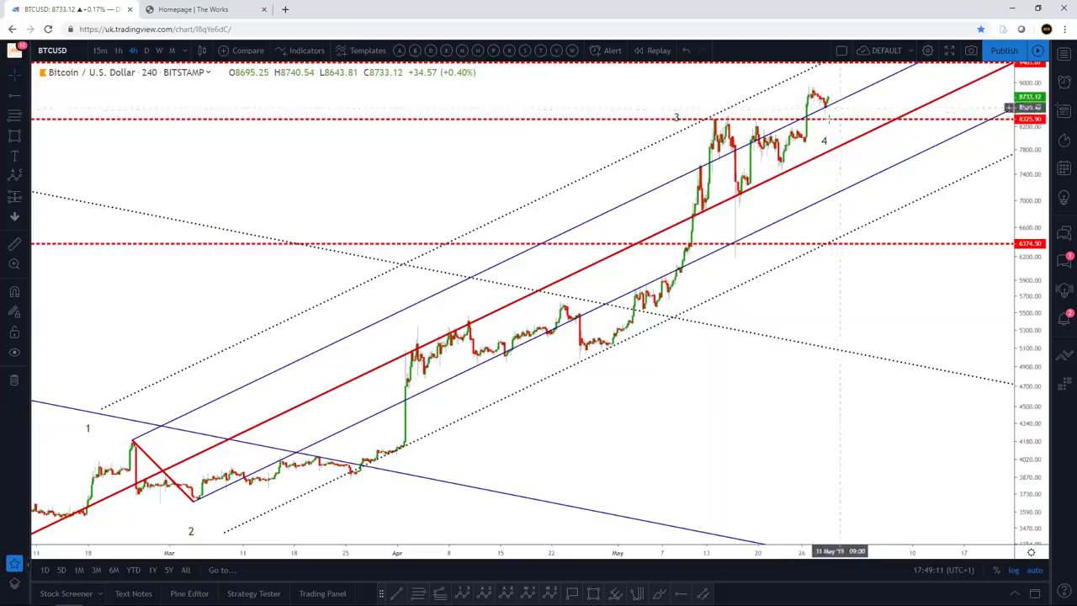
left_click(100, 50)
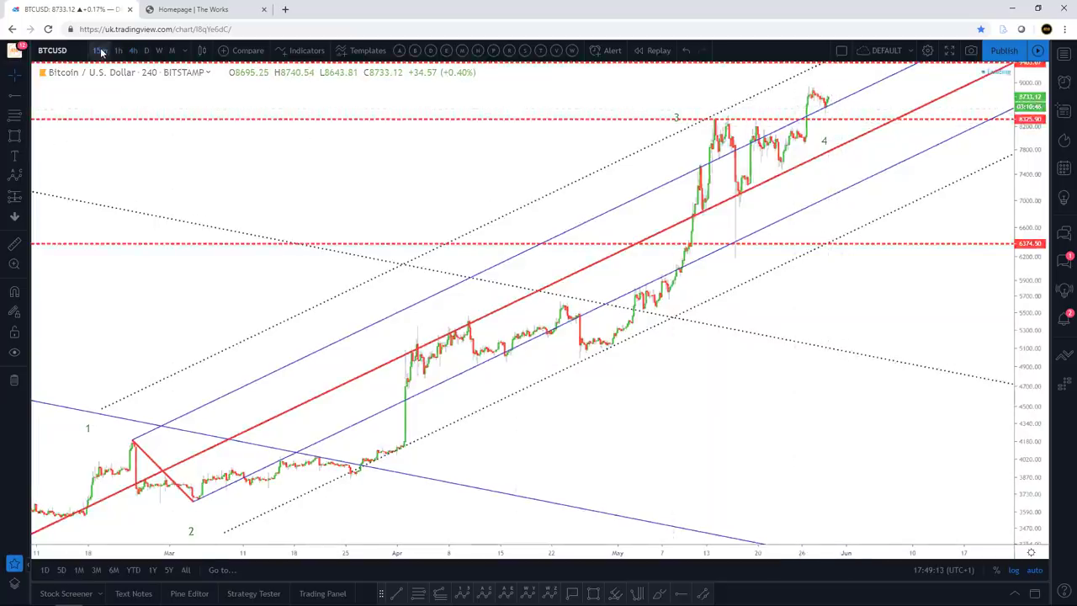
Frame the 15-minute chart on the 27 May spike and pullback, and pick the Elliott Triple Combo tool.
scroll(885, 219, "up", 2)
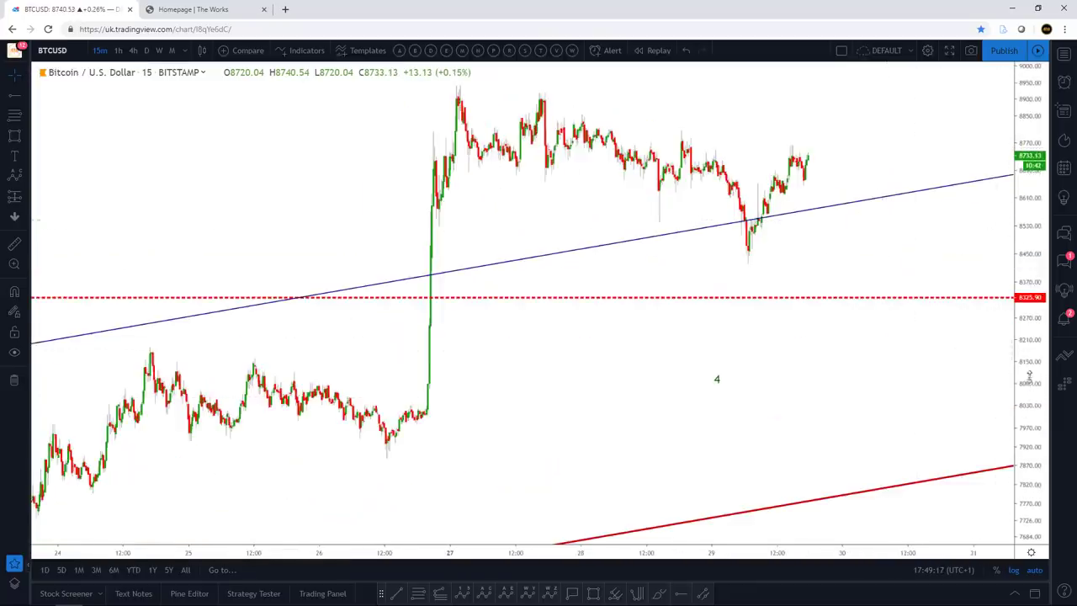
left_click_drag(1028, 385, 1018, 353)
left_click_drag(895, 233, 898, 259)
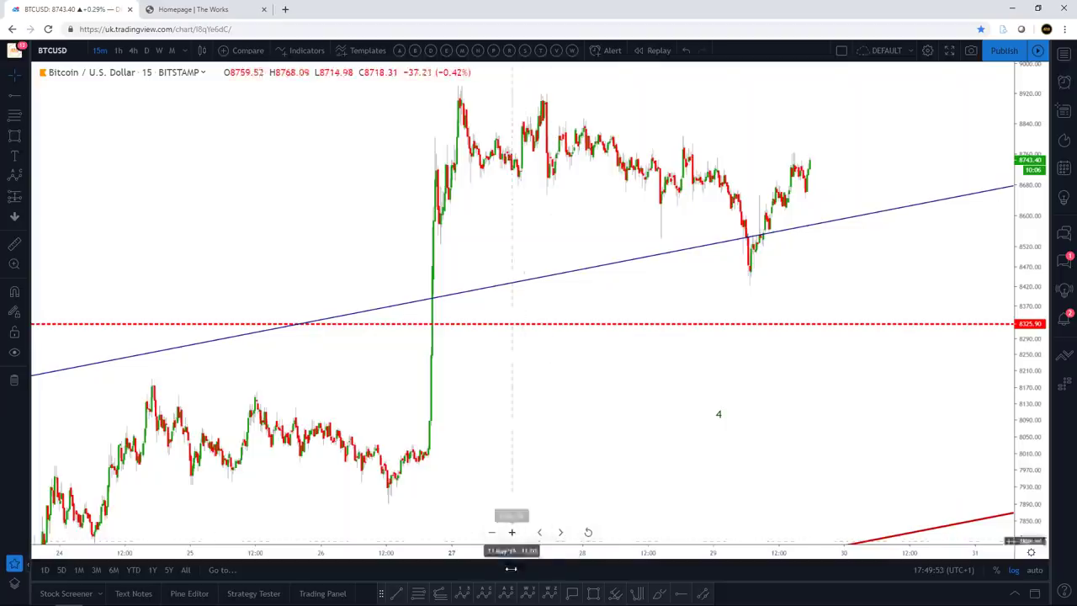
left_click(548, 595)
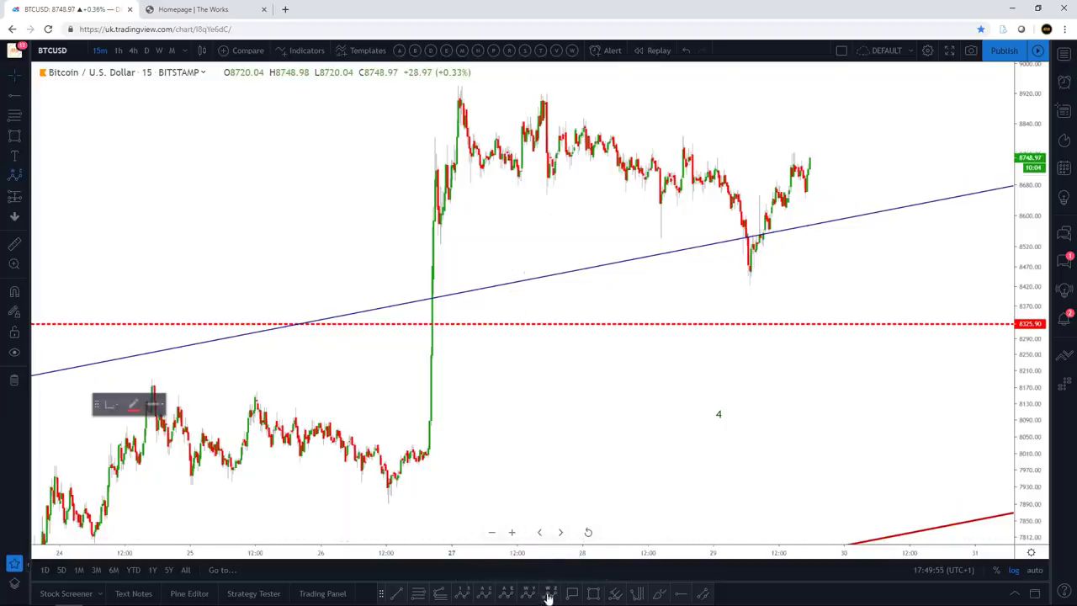
Label a W-X-Y-X-Z triple combination from the 27 May peak down to the 29 May low.
left_click(450, 85)
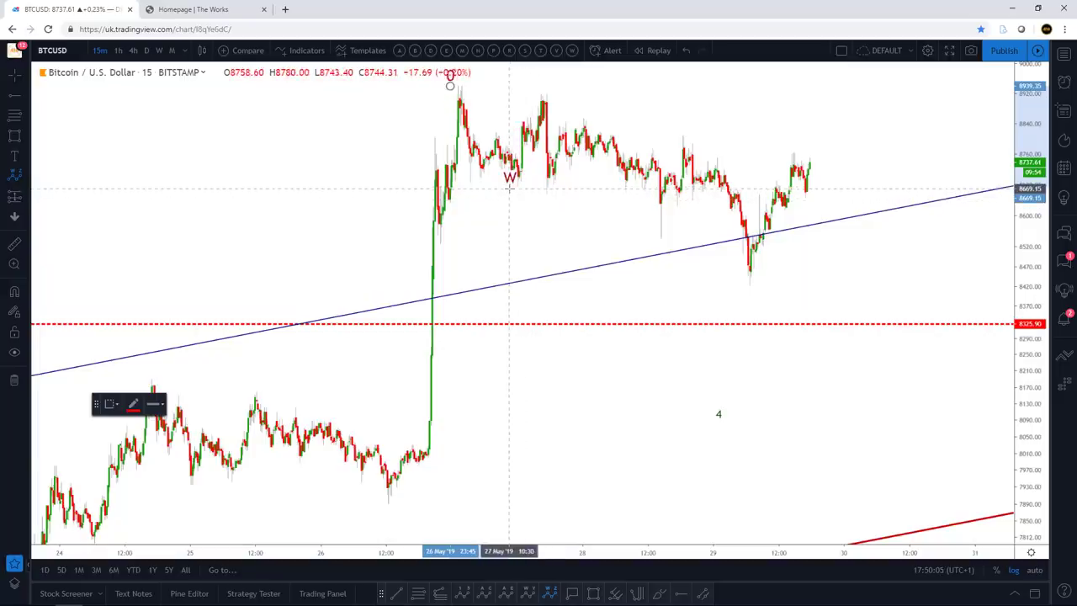
left_click(509, 187)
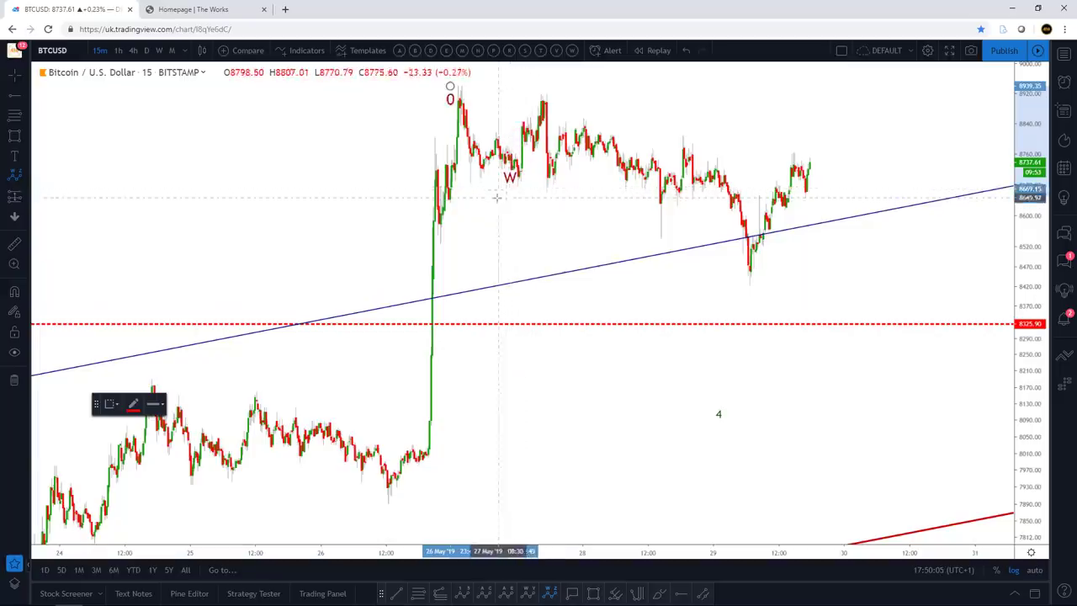
left_click(544, 97)
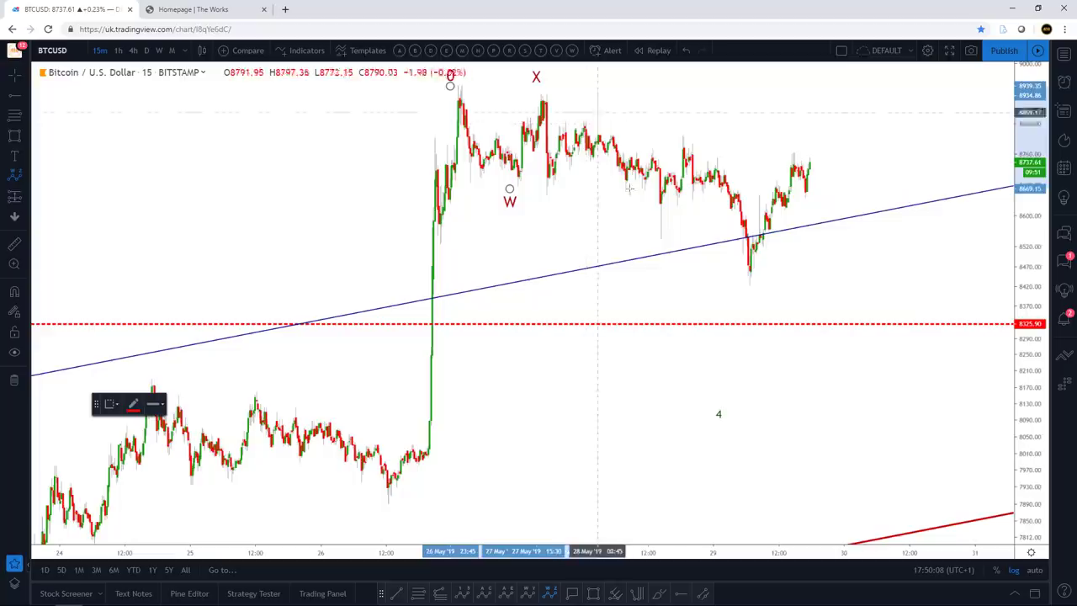
left_click(642, 244)
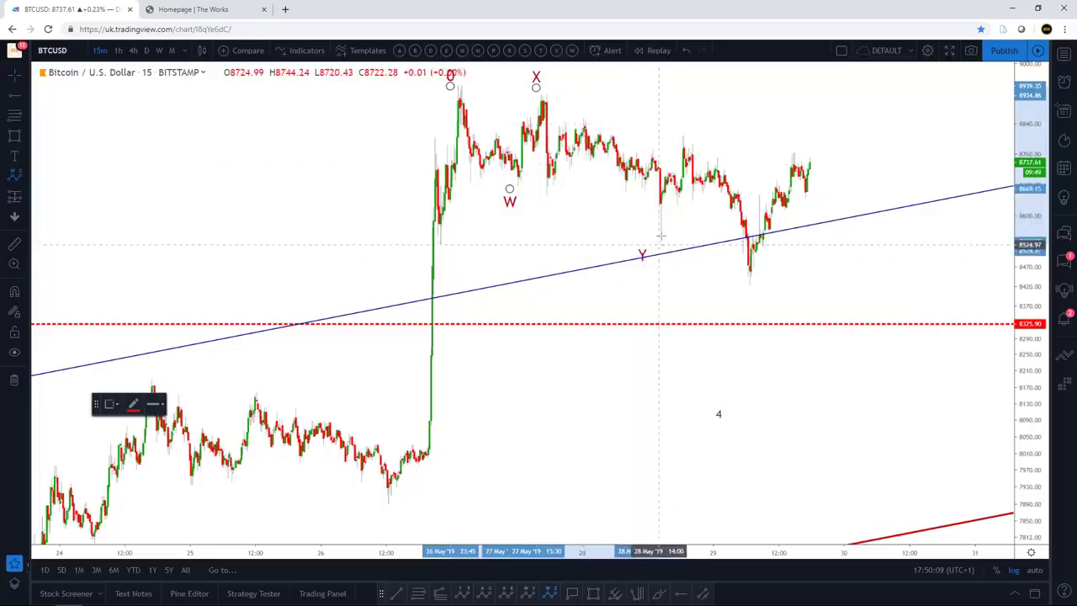
left_click(695, 144)
left_click(760, 285)
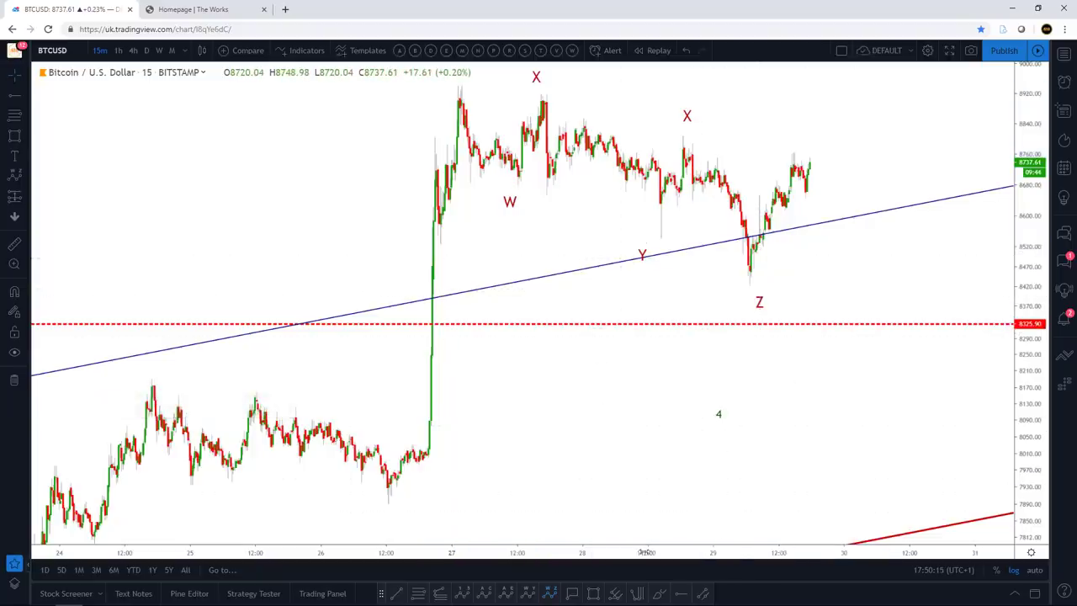
left_click(615, 594)
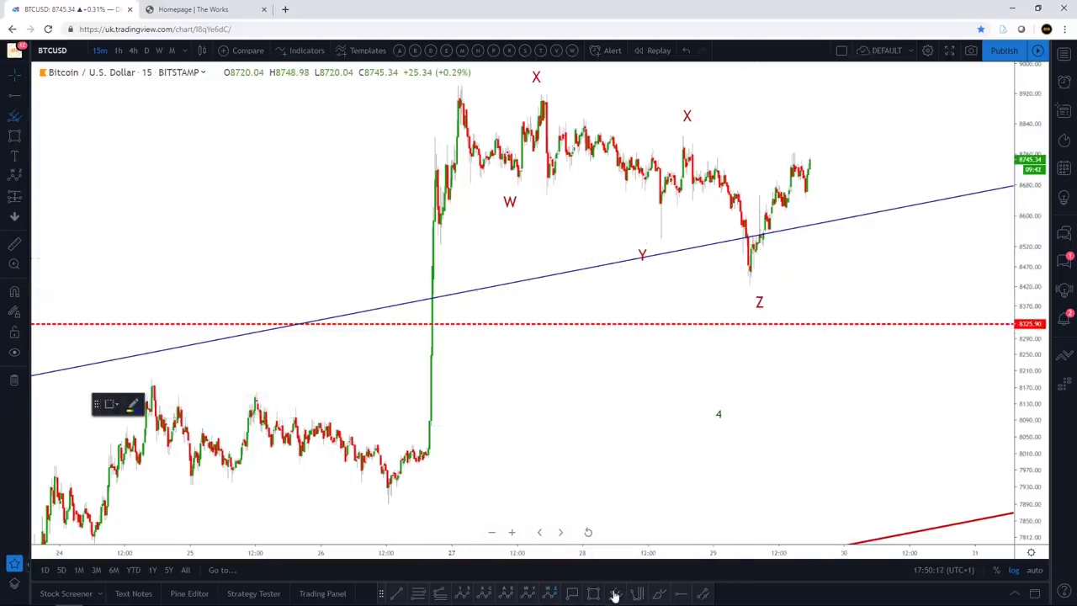
With Magnet Mode on, draw a pitchfork through the 27 May peak, W and X, and open its style list.
left_click(14, 293)
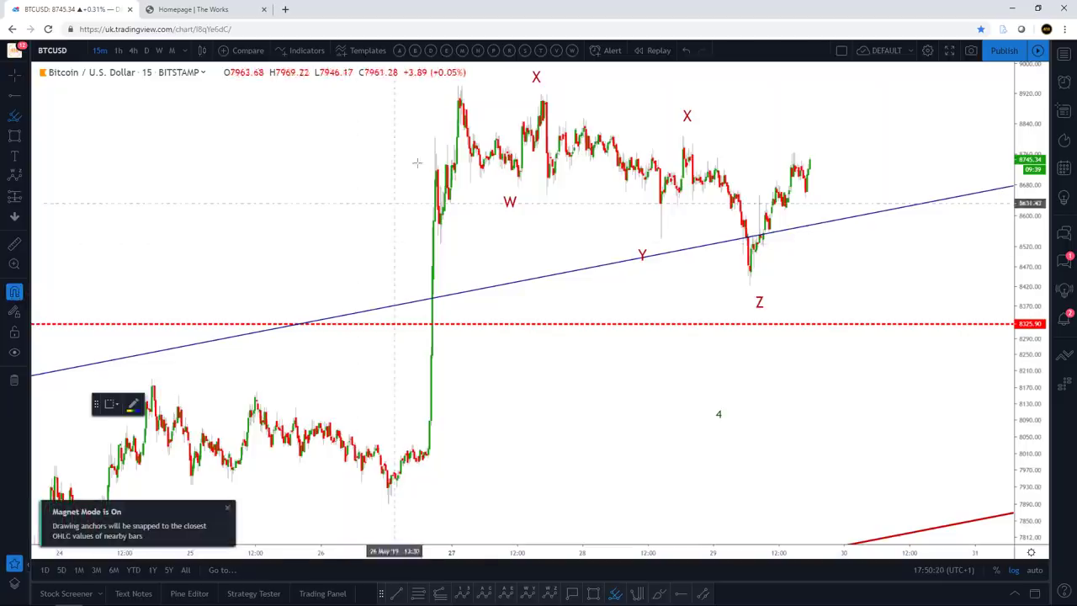
left_click(462, 86)
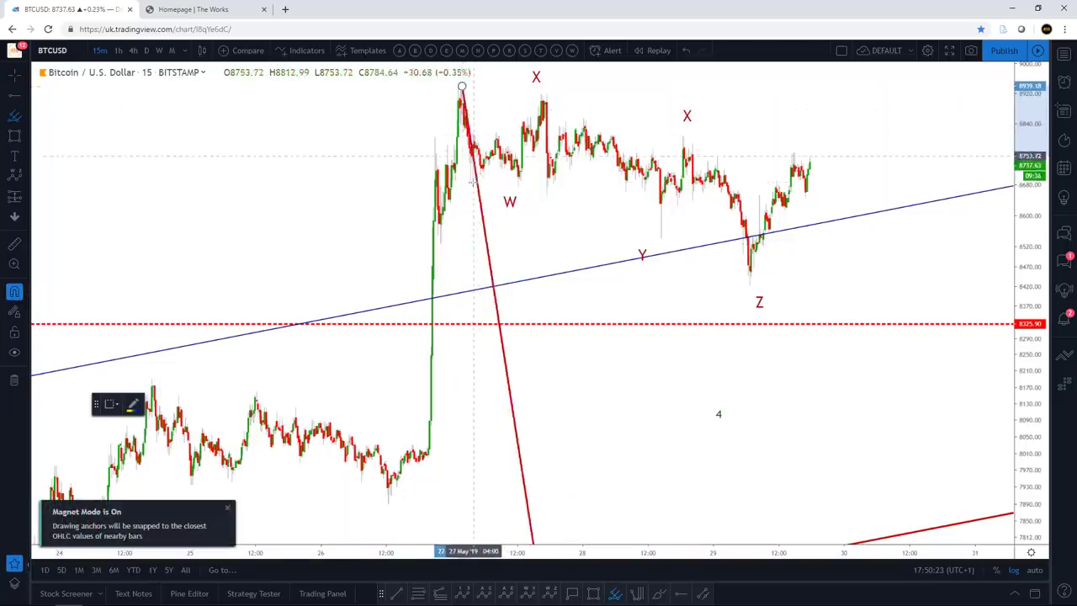
left_click(519, 187)
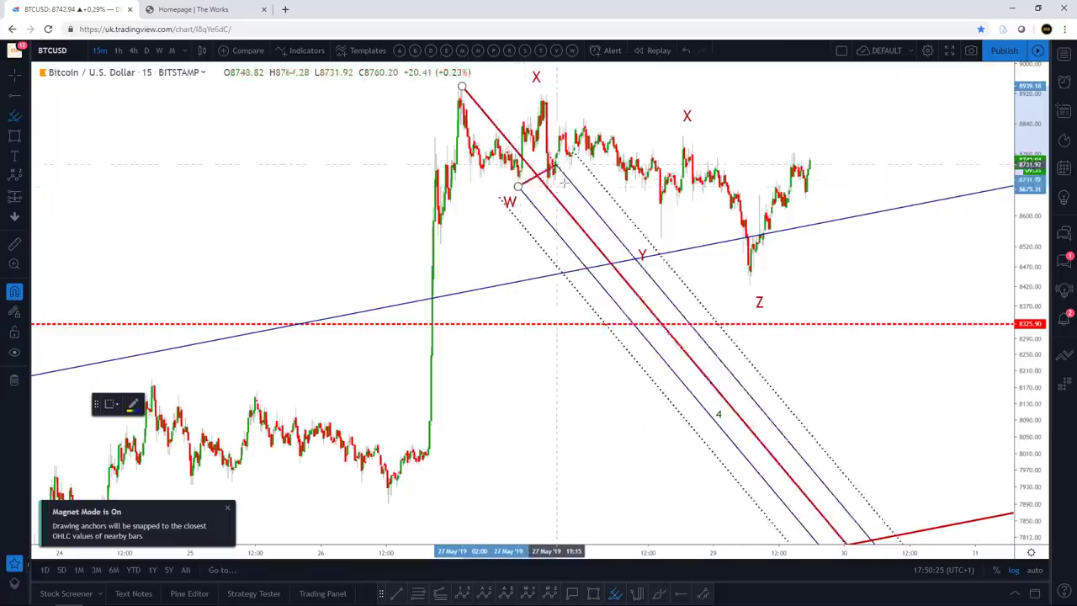
left_click(546, 92)
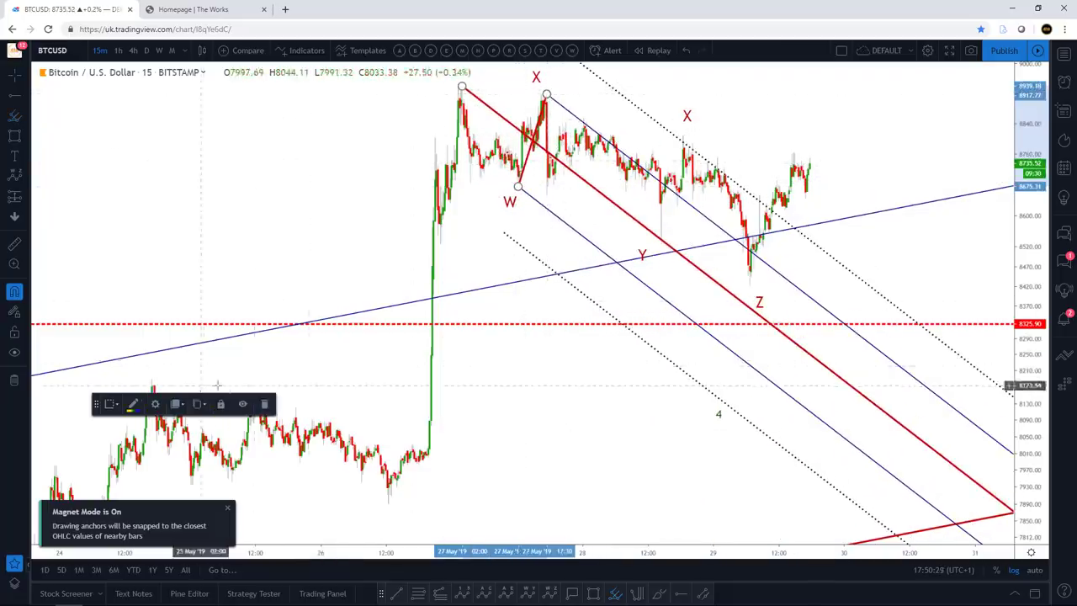
left_click(156, 405)
left_click(461, 430)
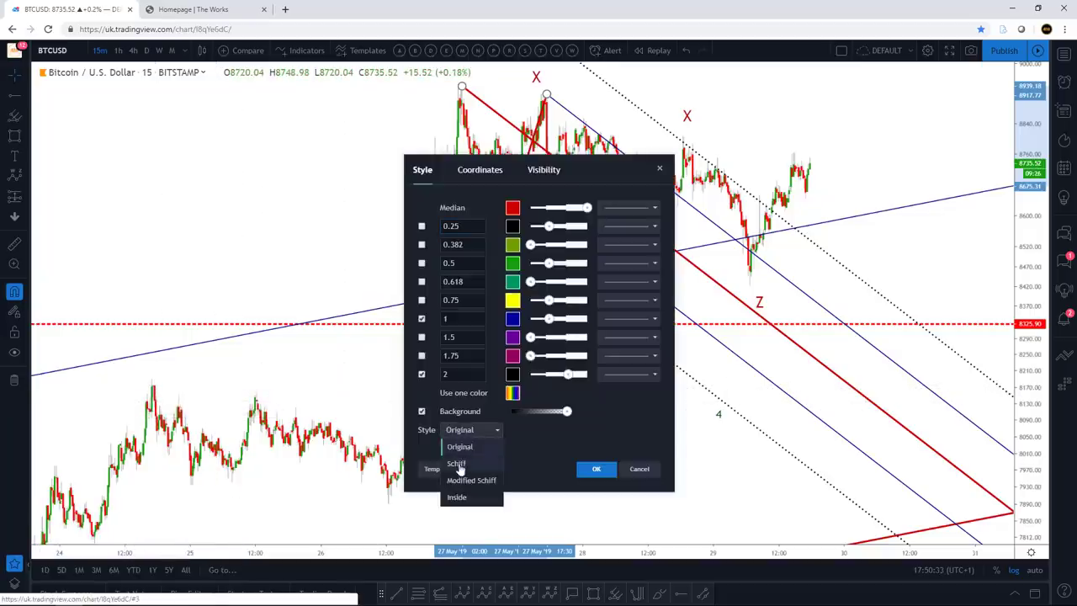
Change the pitchfork style to Schiff and apply it.
left_click(456, 464)
left_click(609, 471)
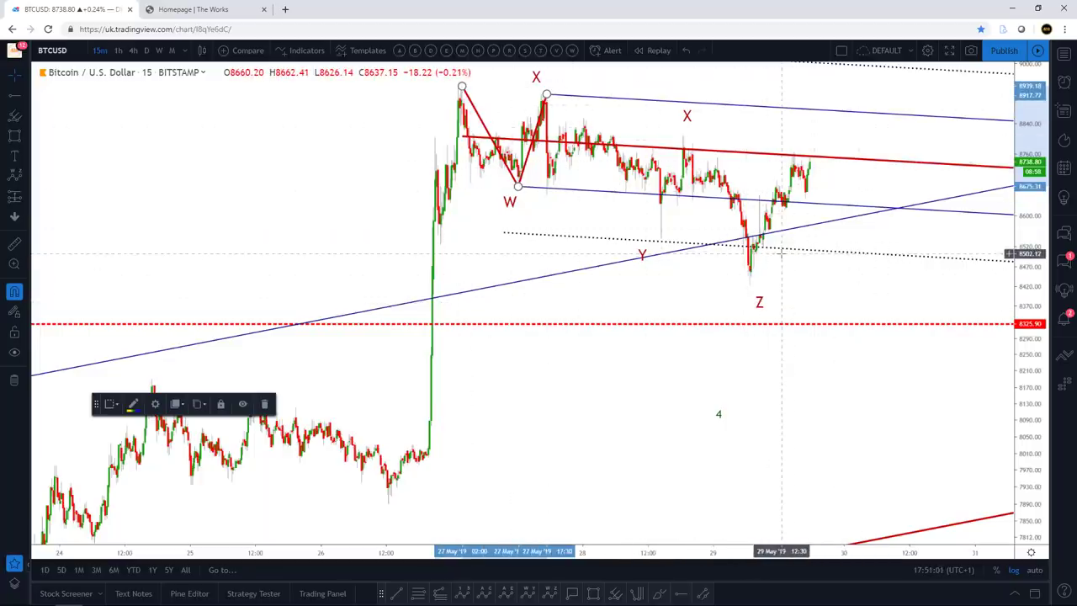
Switch BTCUSD to 1-hour candles and apply the 20/50/100/200 EMA template.
left_click(117, 52)
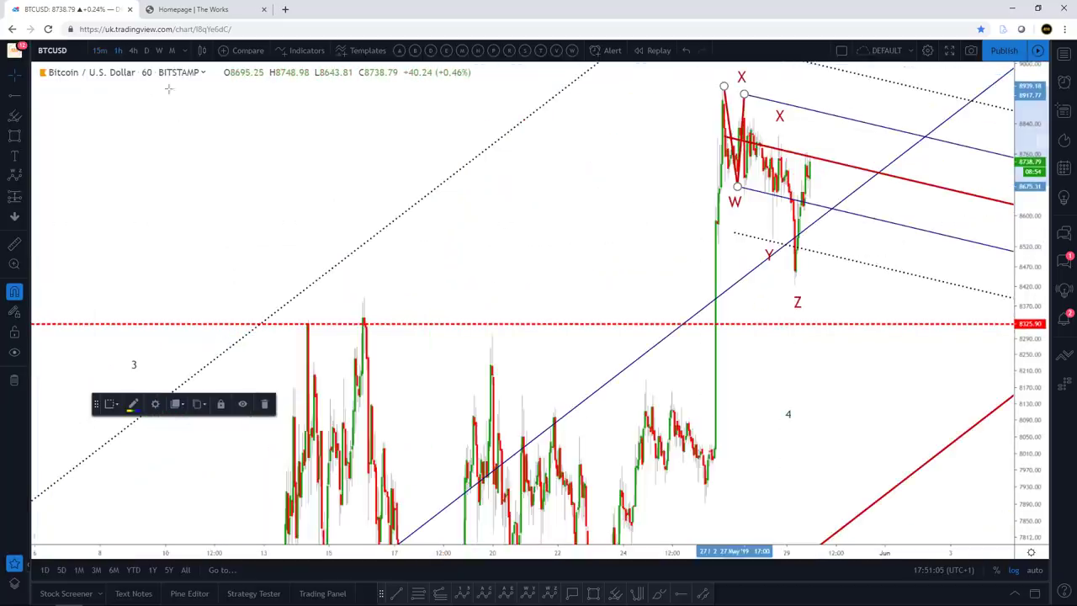
left_click(447, 52)
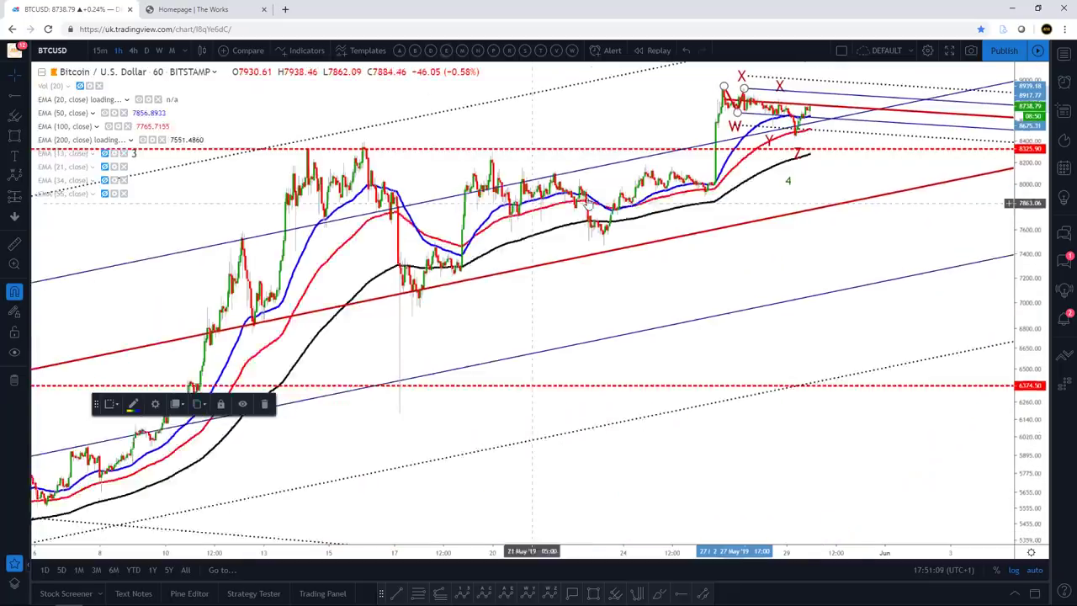
scroll(591, 196, "up", 6)
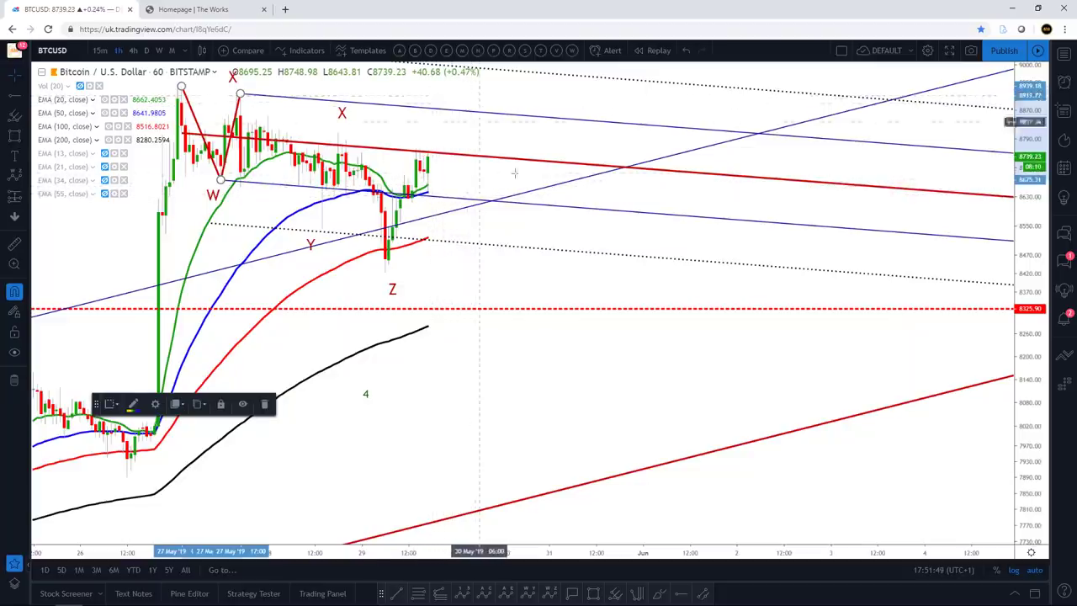
scroll(515, 172, "down", 3)
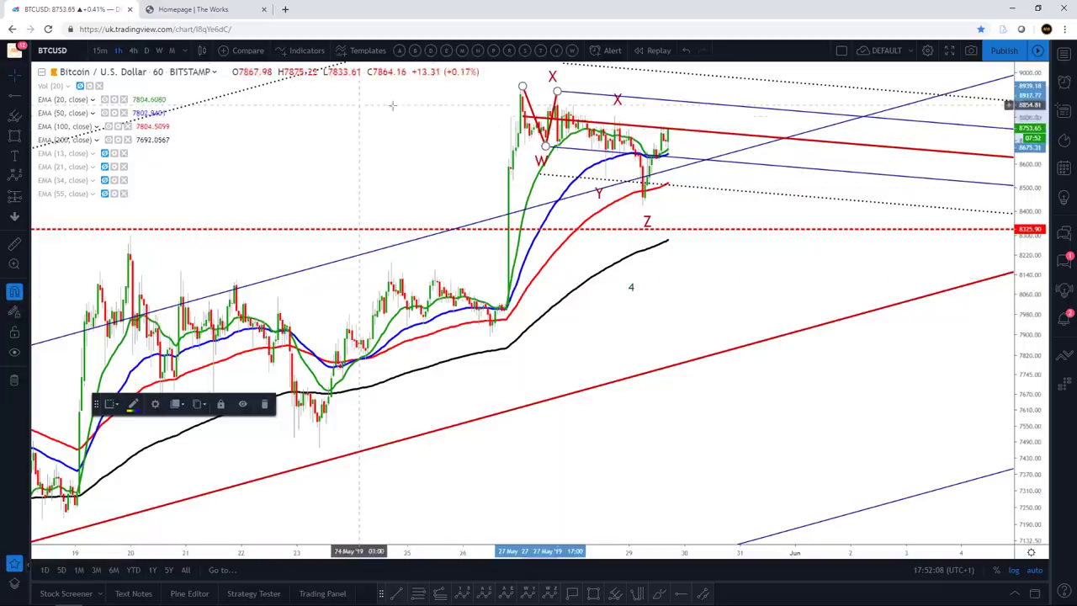
Remove the EMAs, draw a Fib retracement from the 26 May low to 8939.18, and move W beside Y.
left_click(477, 51)
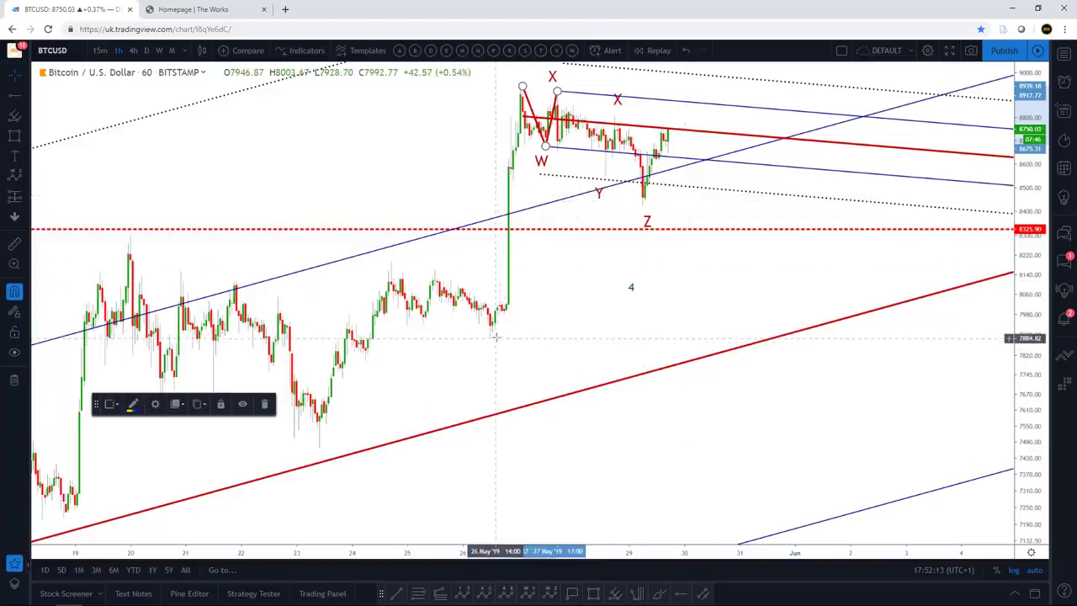
left_click(419, 596)
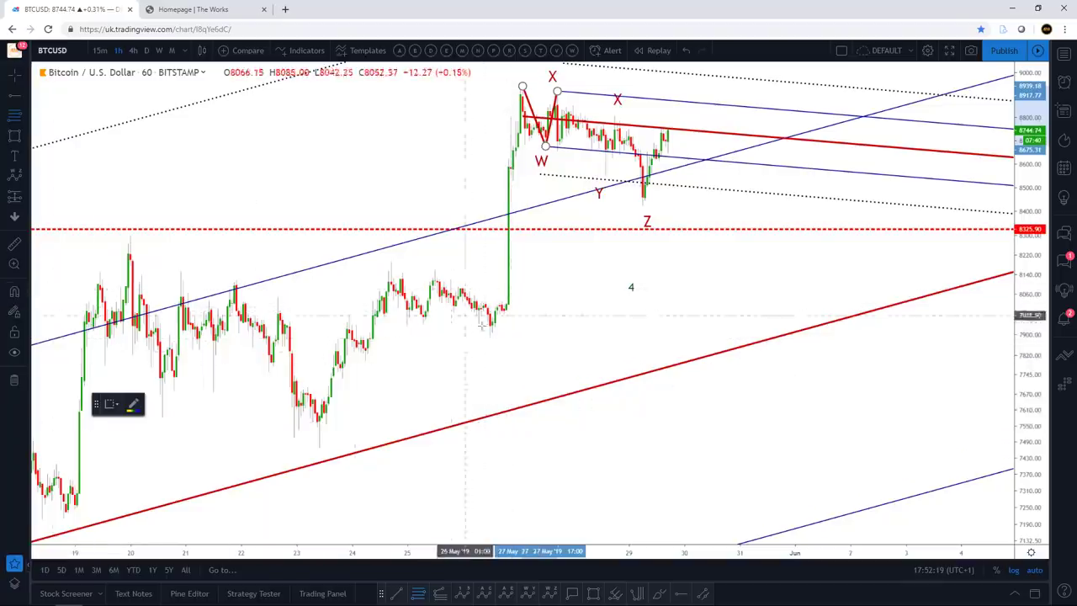
left_click(483, 335)
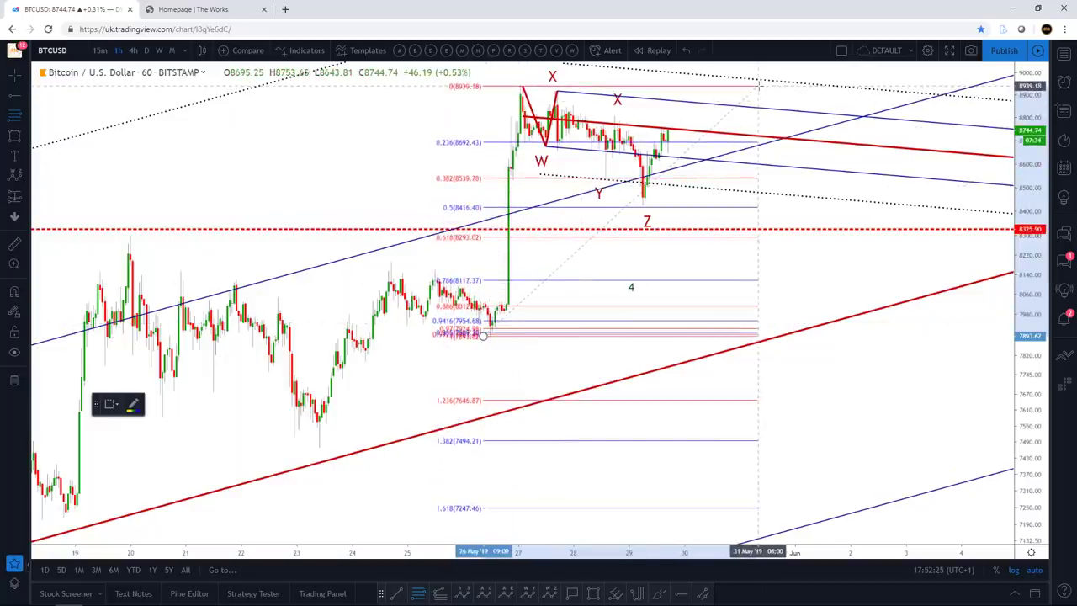
left_click(758, 86)
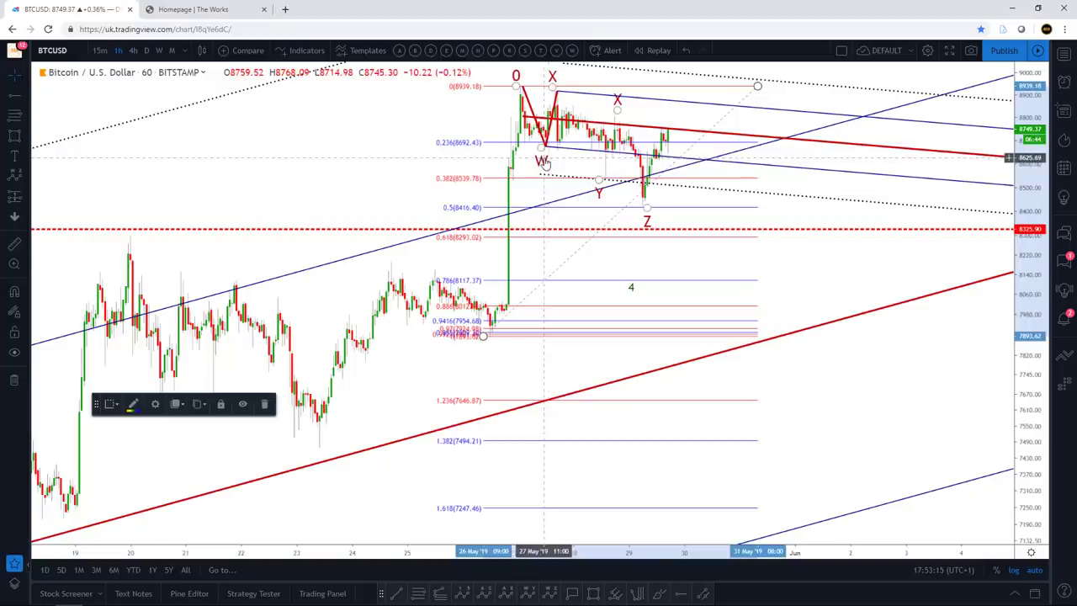
mouse_move(545, 157)
left_mouse_down()
mouse_move(597, 169)
mouse_move(587, 166)
left_mouse_up()
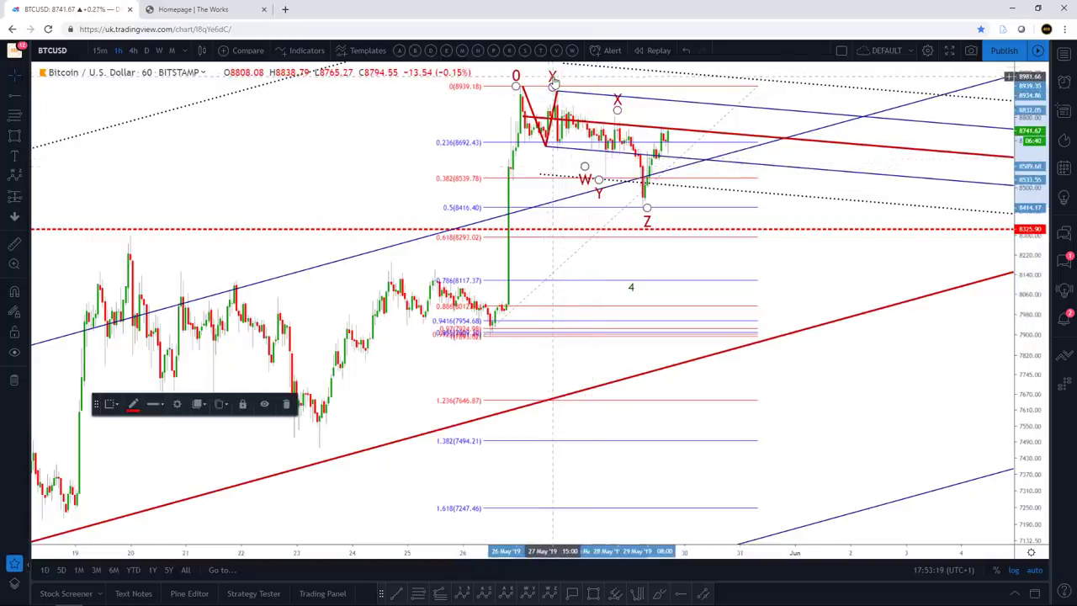
Replace the old count with a 0-W-X-Y combo ending at 0.618, and move the pitchfork's lower anchor onto W.
key("Delete")
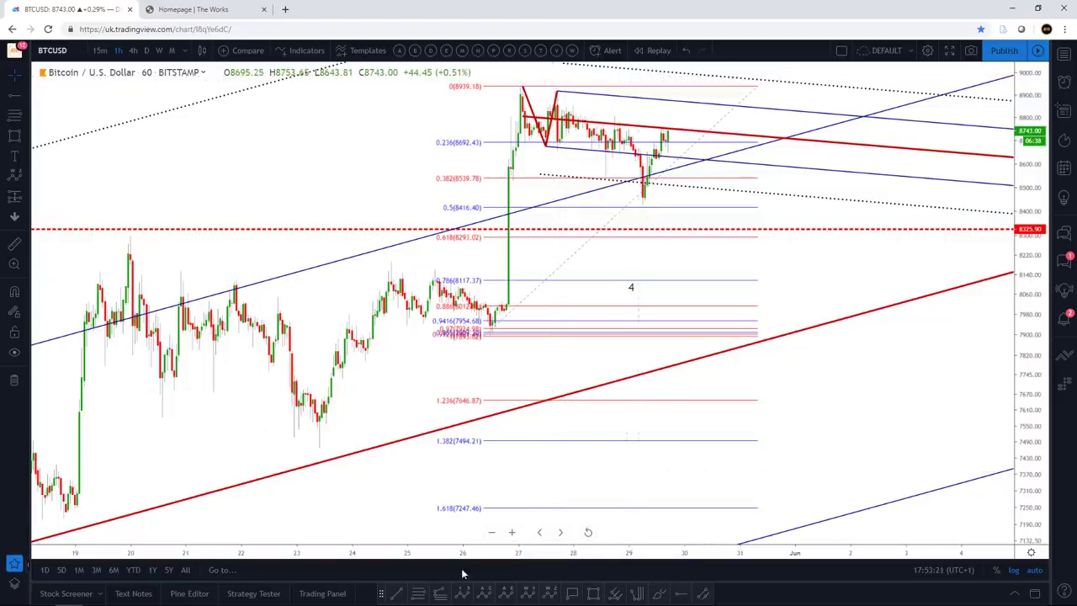
left_click(527, 594)
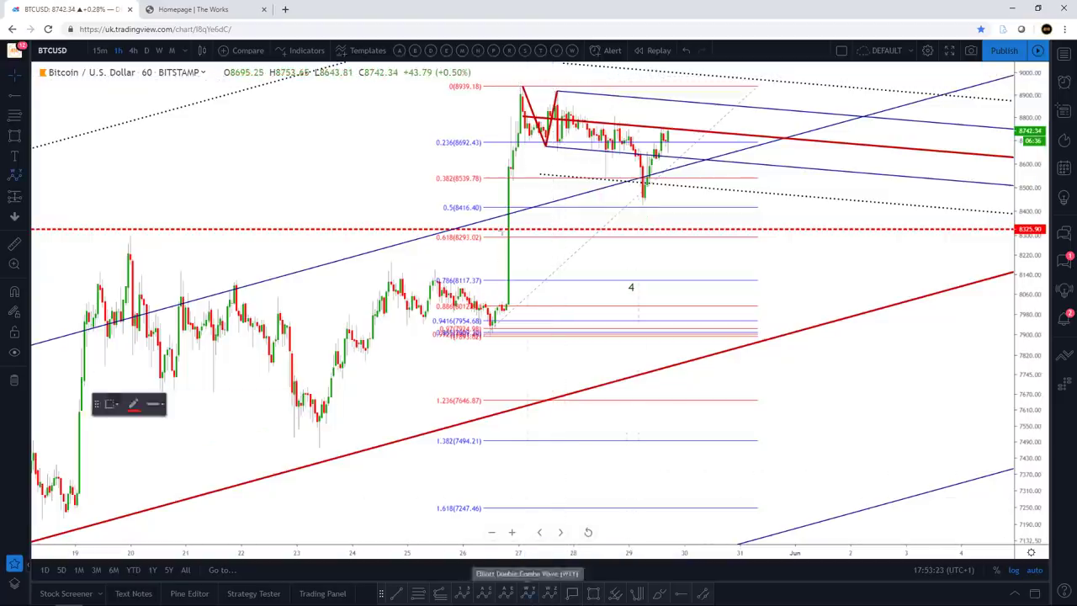
left_click(512, 85)
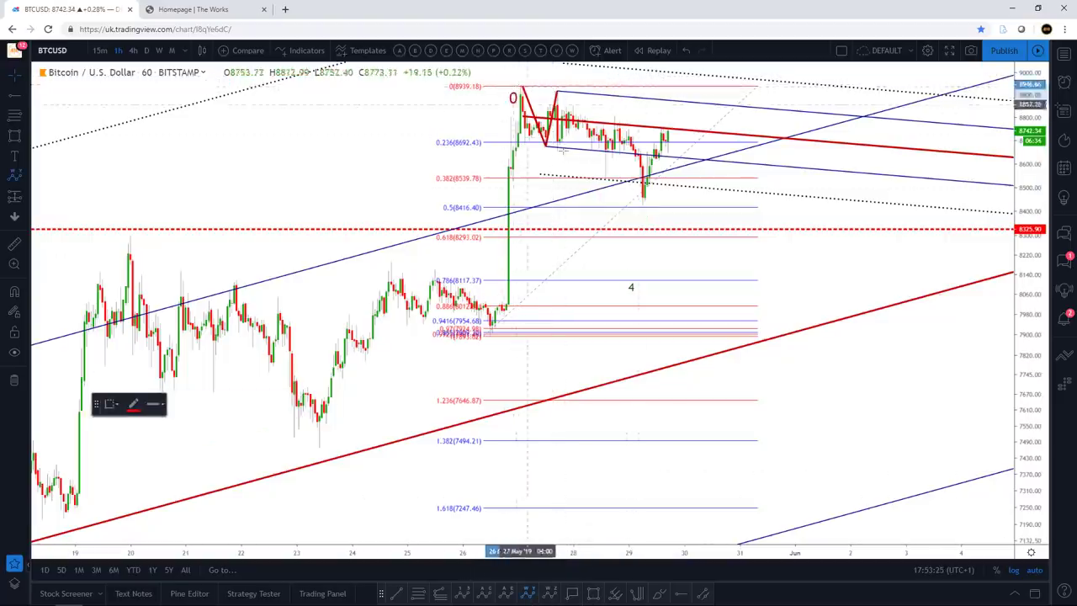
left_click(596, 181)
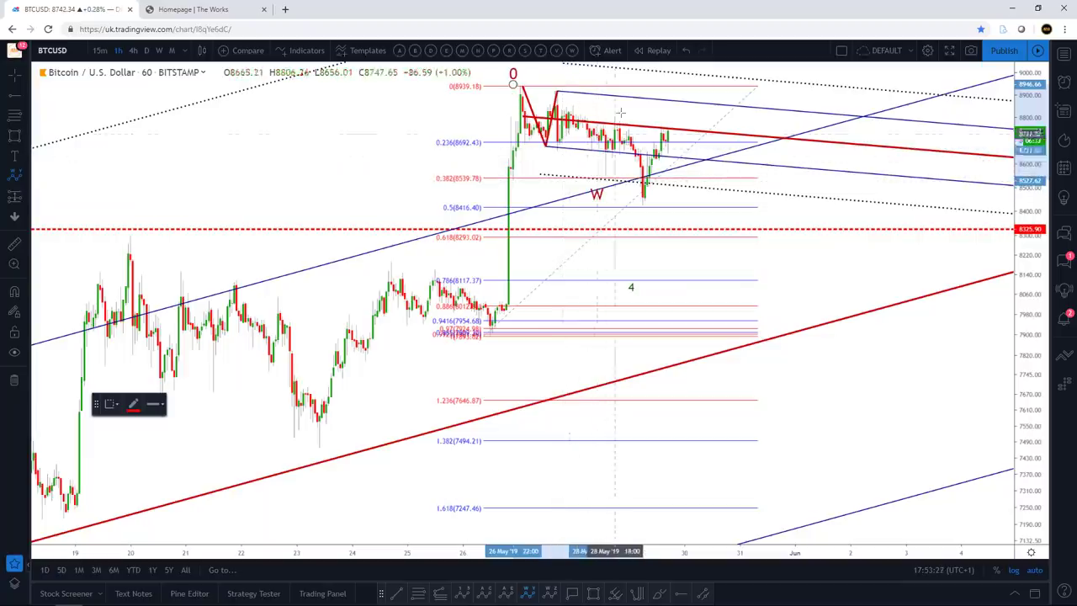
left_click(621, 110)
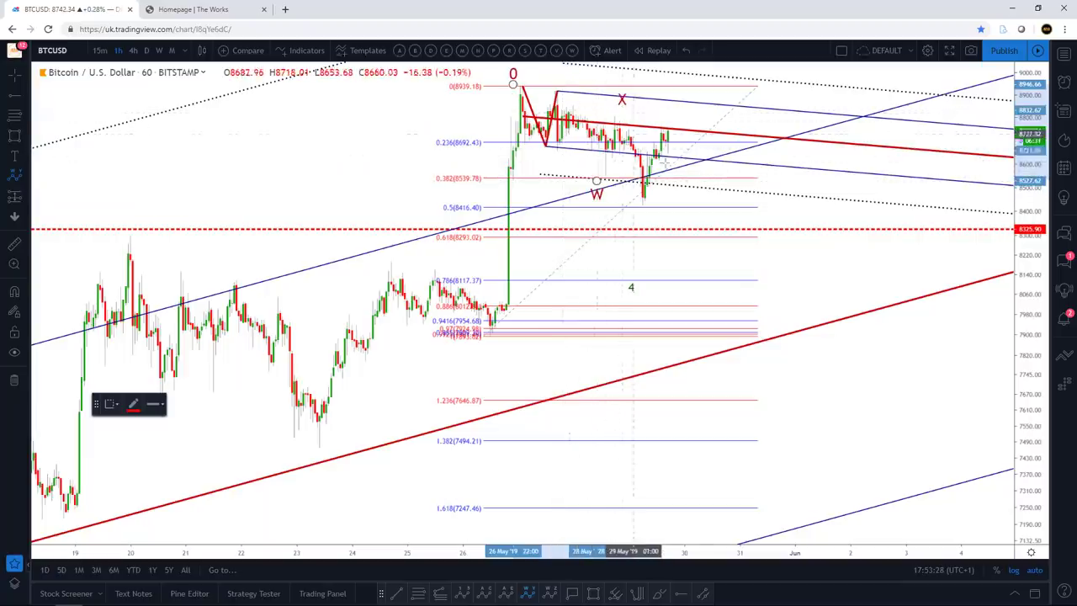
left_click(733, 235)
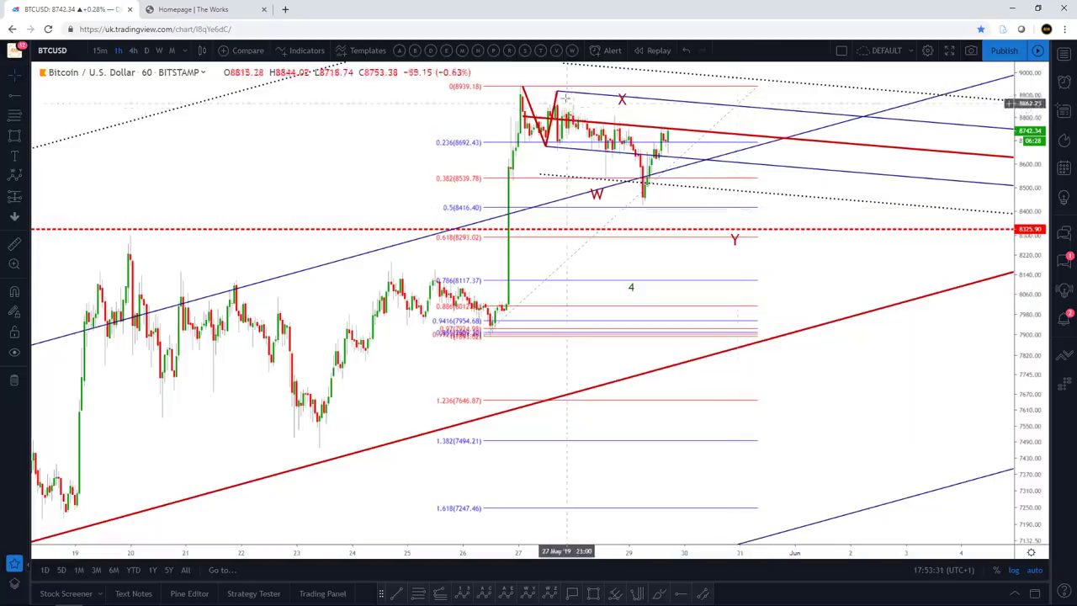
left_click(551, 152)
left_click_drag(546, 148, 606, 178)
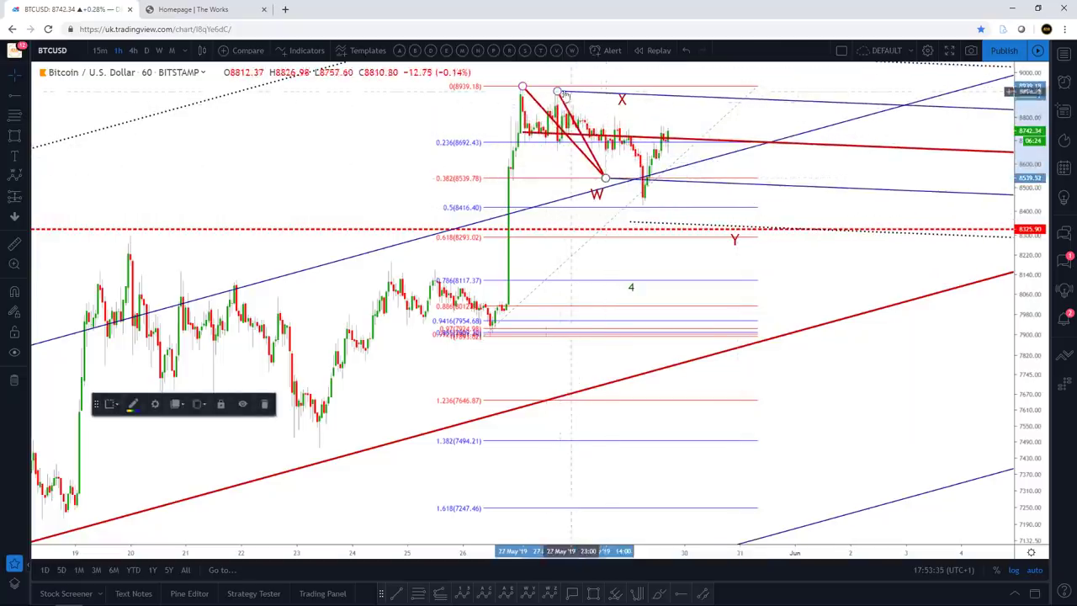
Move the pitchfork's upper anchor onto X, then deselect it and select the W-X-Y drawing.
left_click_drag(557, 90, 614, 119)
left_click(782, 159)
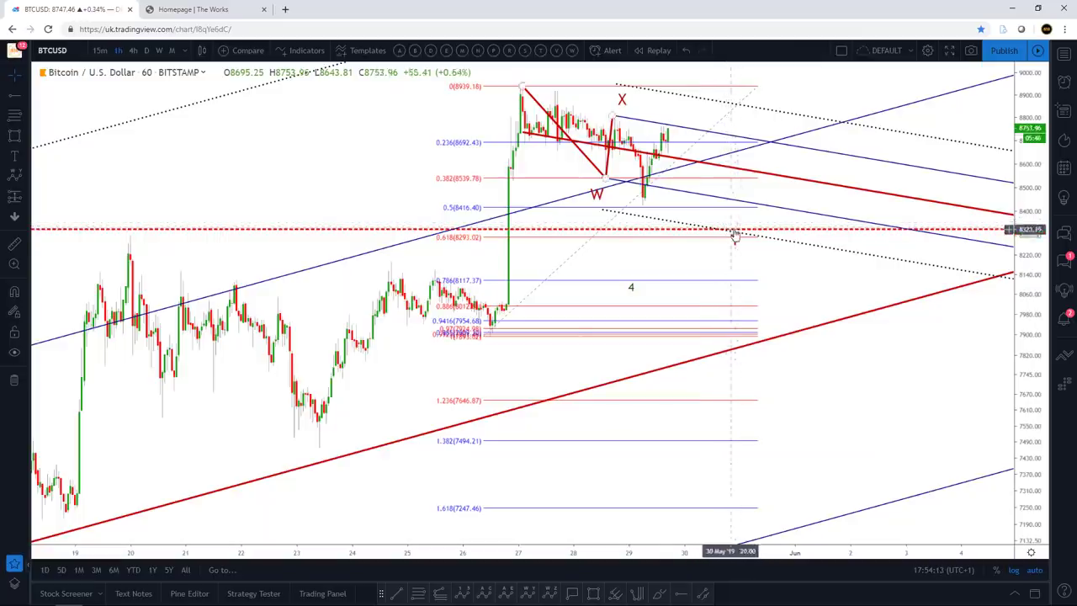
left_click(734, 229)
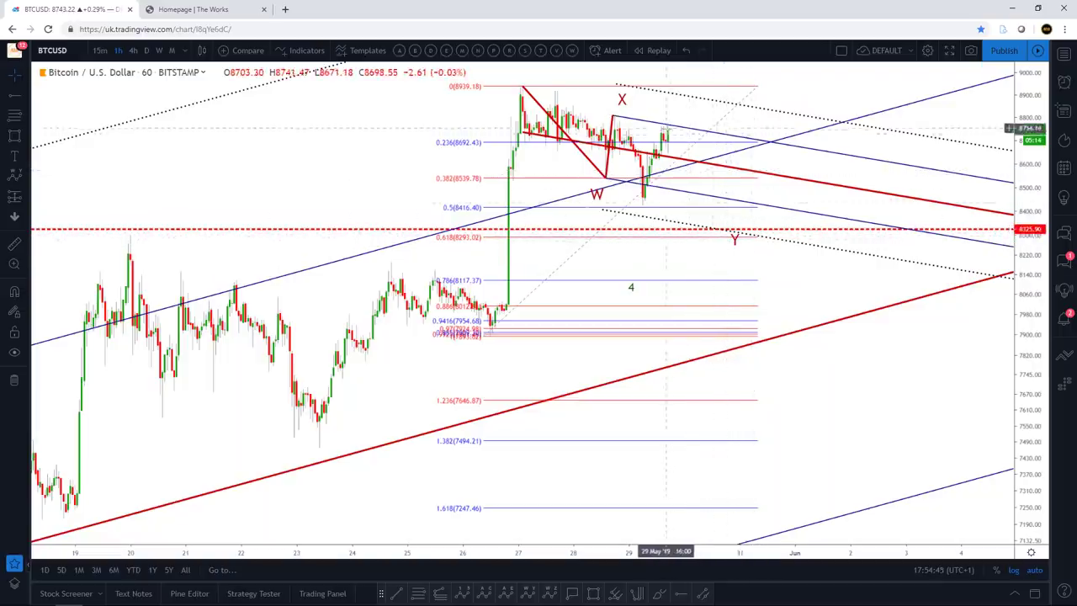
left_click(731, 234)
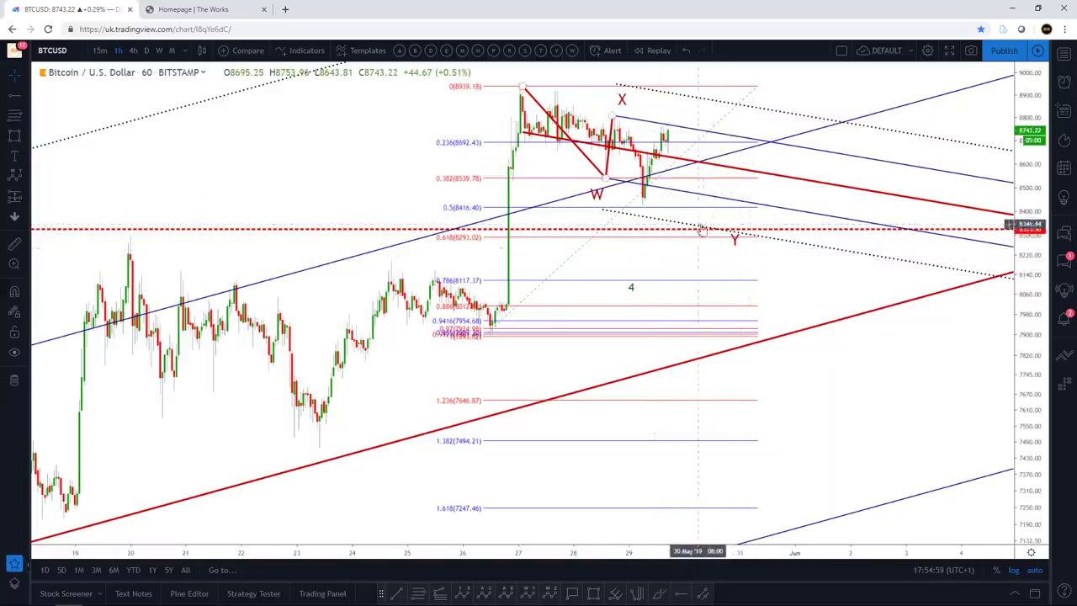
left_click(730, 236)
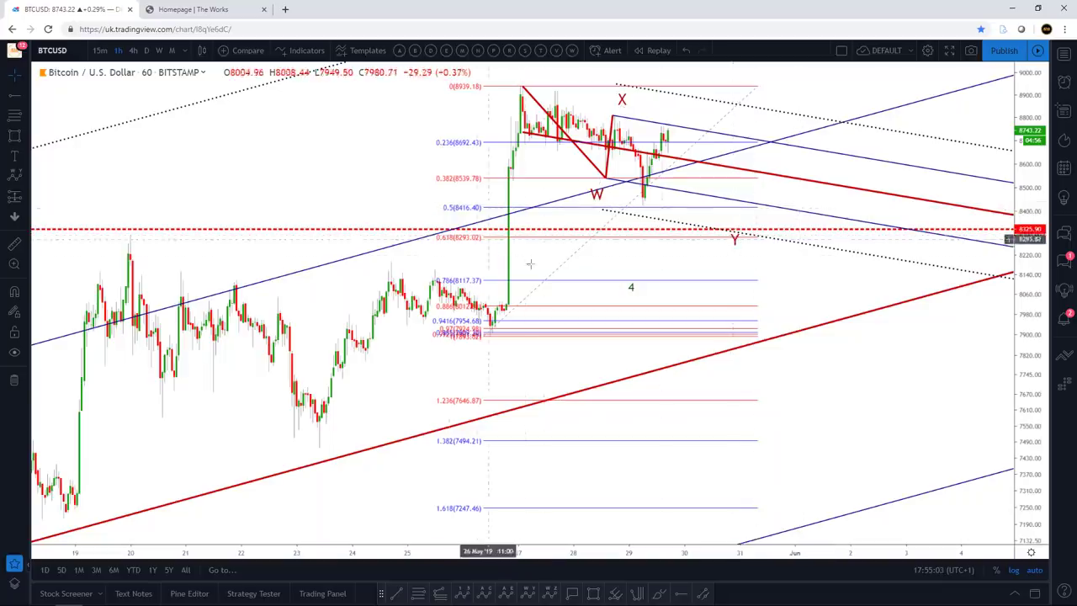
scroll(532, 278, "down", 3)
scroll(532, 277, "up", 3)
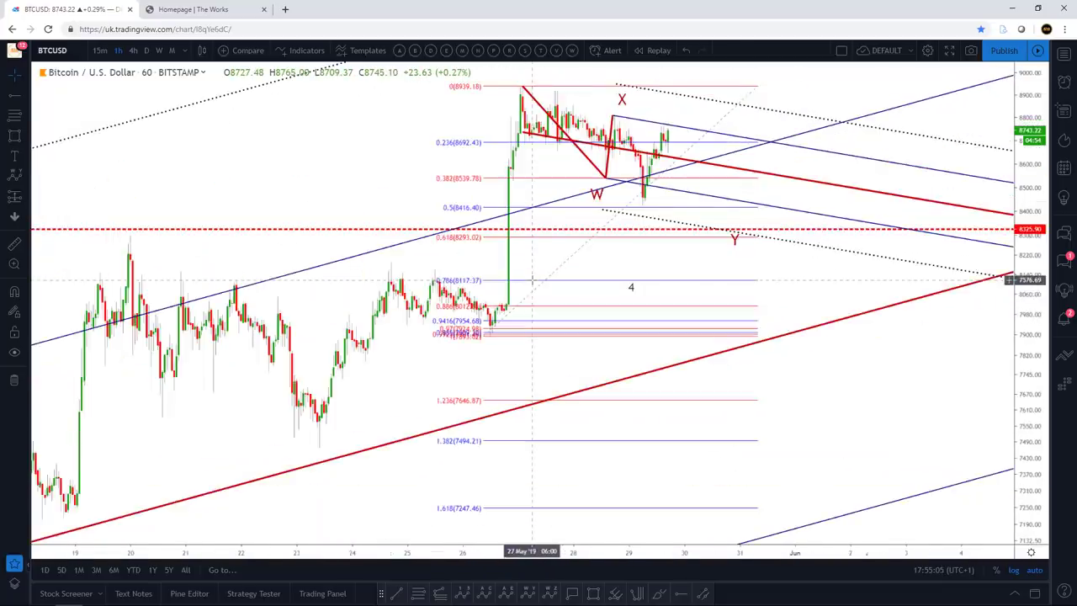